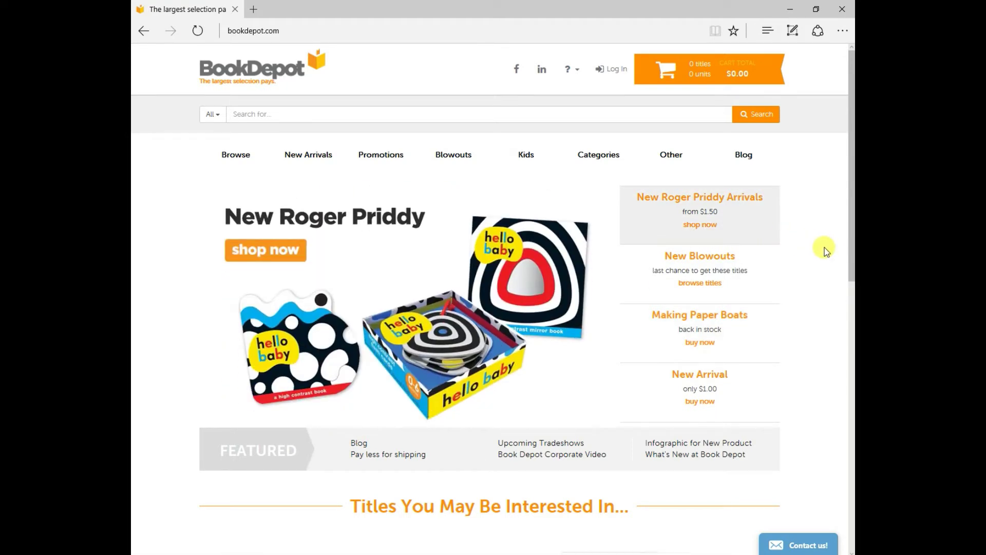
Open Create New Account from the footer and scroll through the wholesale registration form.
{"action": "scroll", "coordinate": [825, 248], "scroll_direction": "down", "scroll_amount": 10}
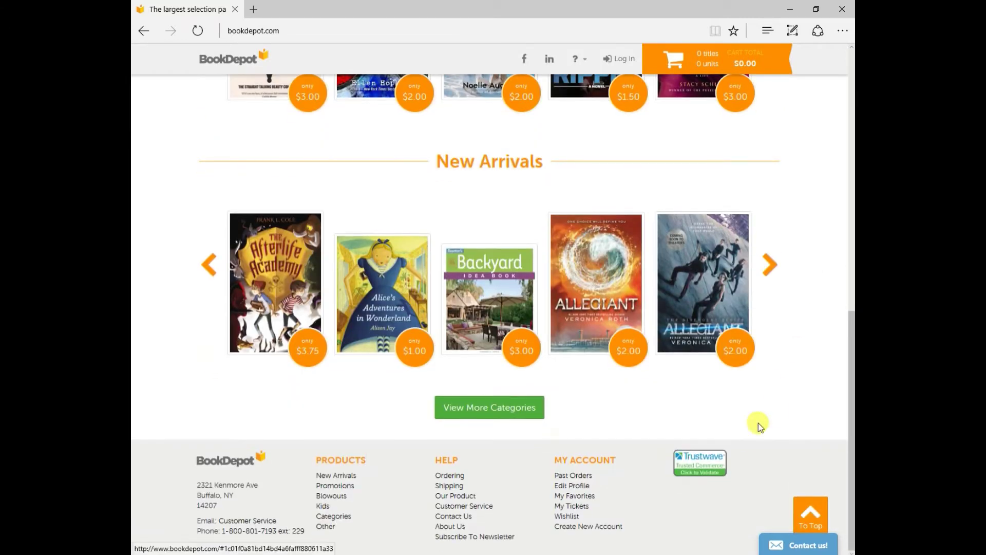
{"action": "left_click", "coordinate": [596, 530]}
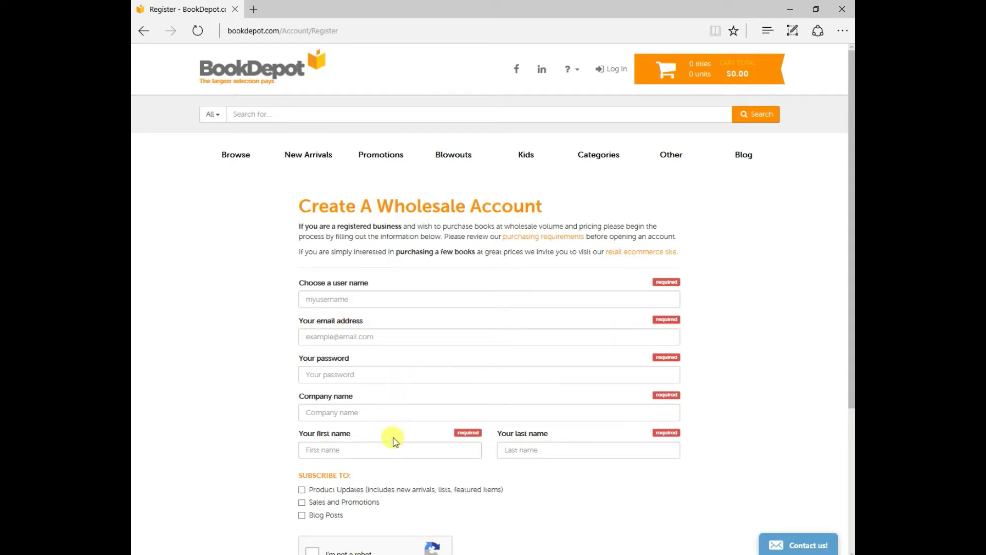
{"action": "scroll", "coordinate": [514, 478], "scroll_direction": "down", "scroll_amount": 4}
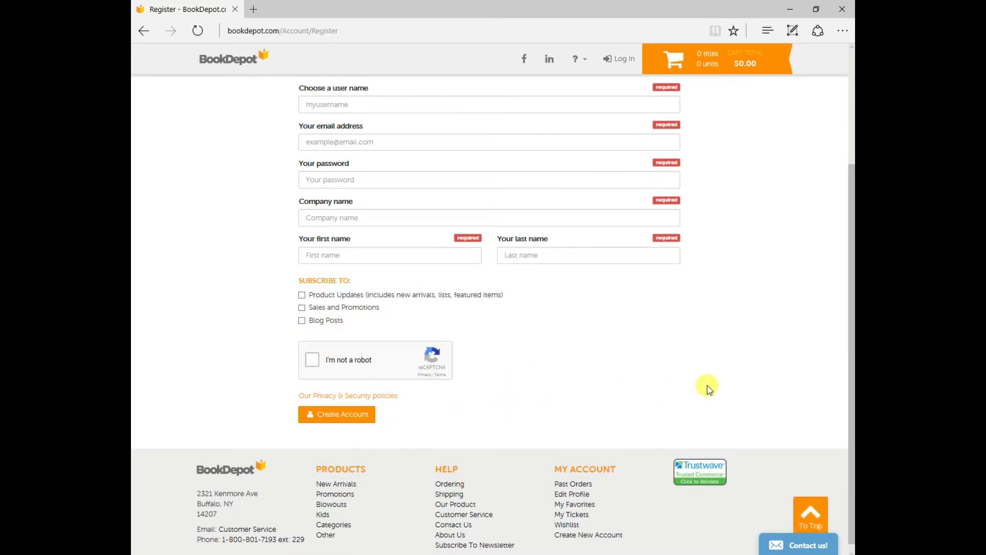
{"action": "scroll", "coordinate": [730, 392], "scroll_direction": "down", "scroll_amount": 1}
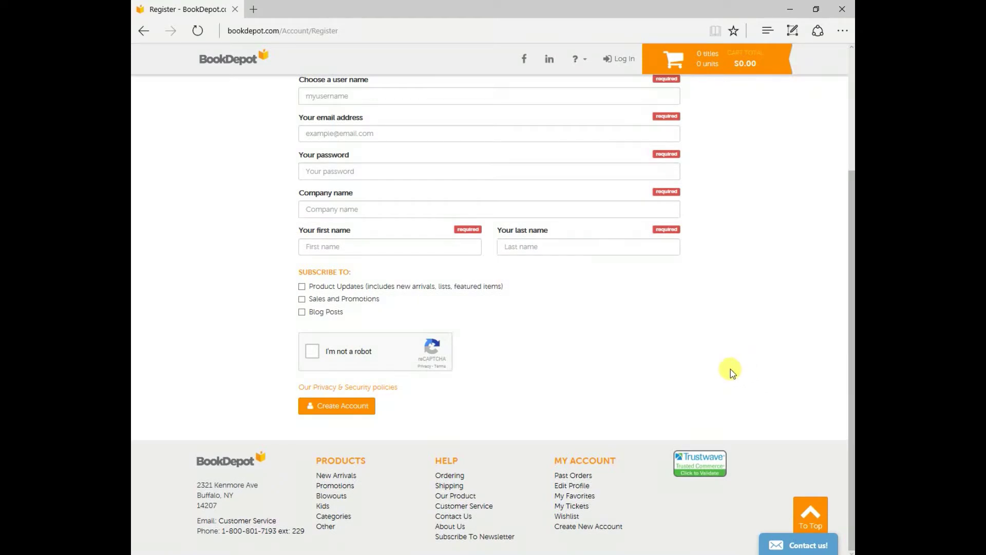
{"action": "scroll", "coordinate": [729, 369], "scroll_direction": "up", "scroll_amount": 5}
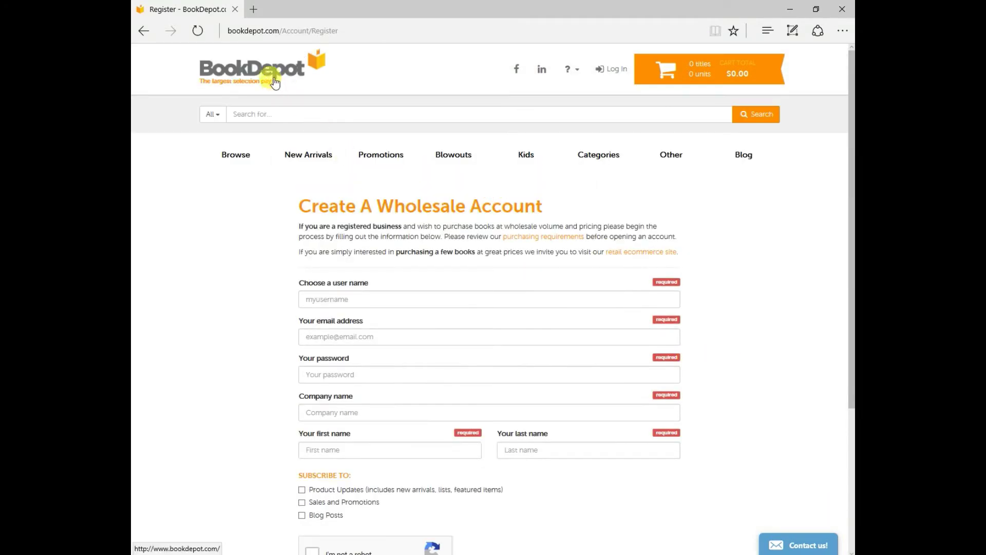
Return to the BookDepot home page via the site logo.
{"action": "left_click", "coordinate": [275, 79]}
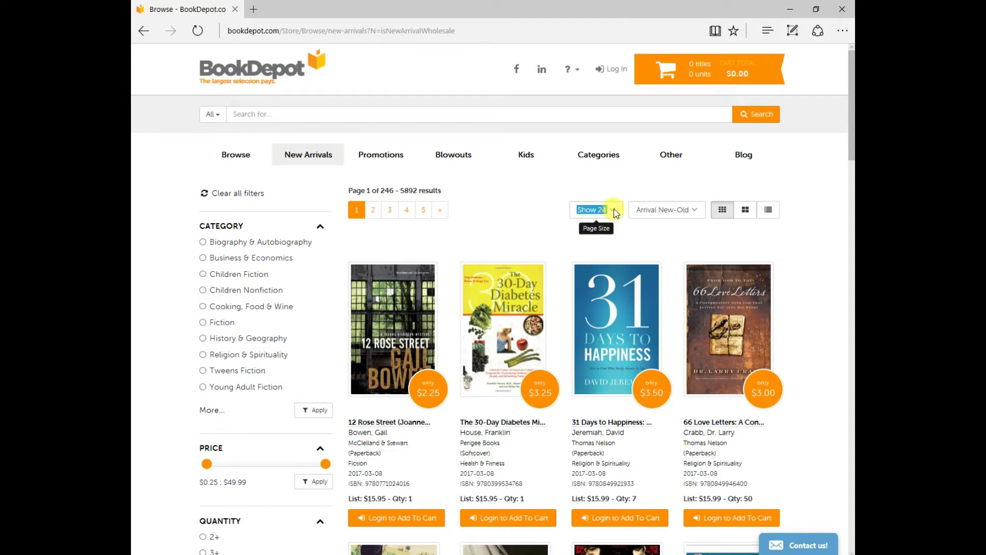
Show 96 new arrivals per page, keeping the newest-first sort order.
{"action": "left_click", "coordinate": [614, 210]}
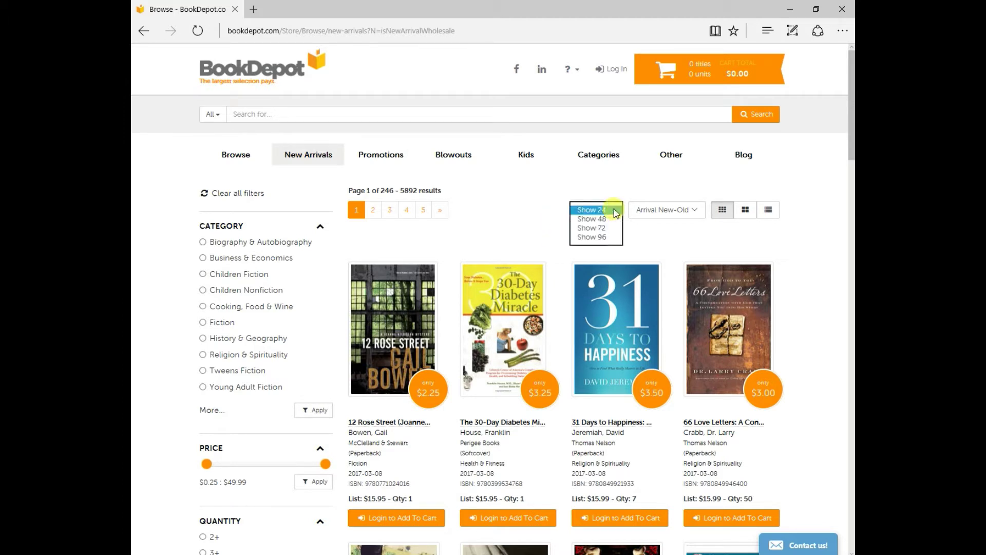
{"action": "left_click", "coordinate": [599, 238]}
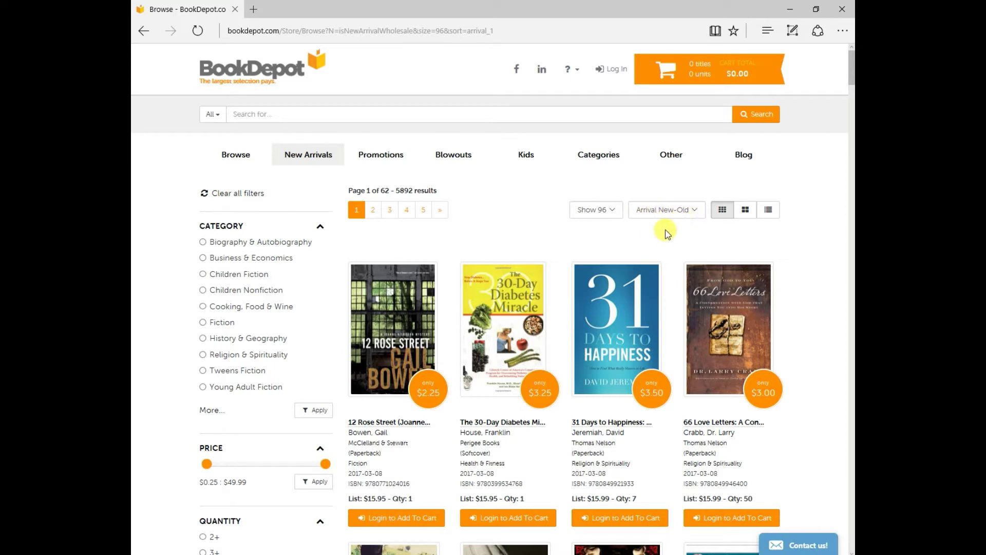
{"action": "left_click", "coordinate": [697, 213]}
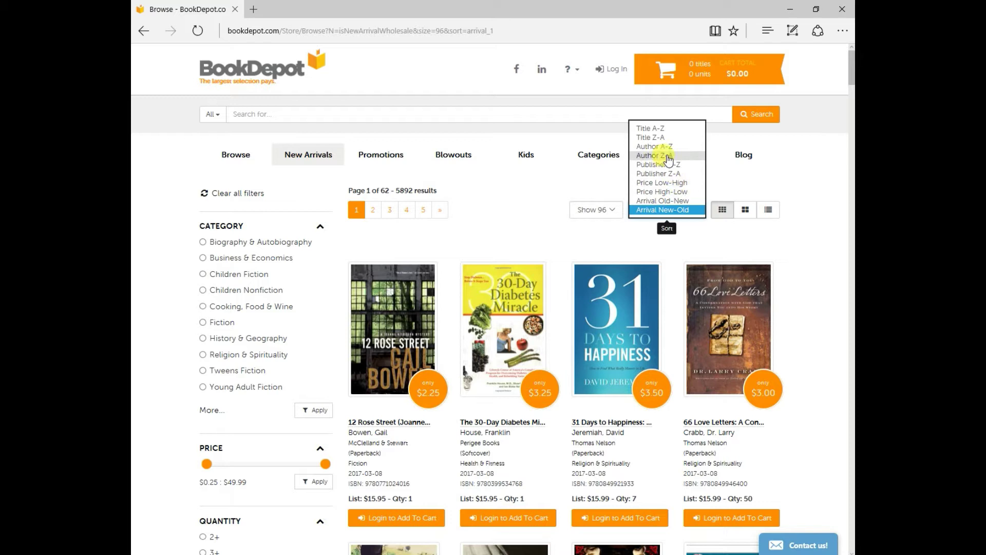
{"action": "left_click", "coordinate": [693, 210]}
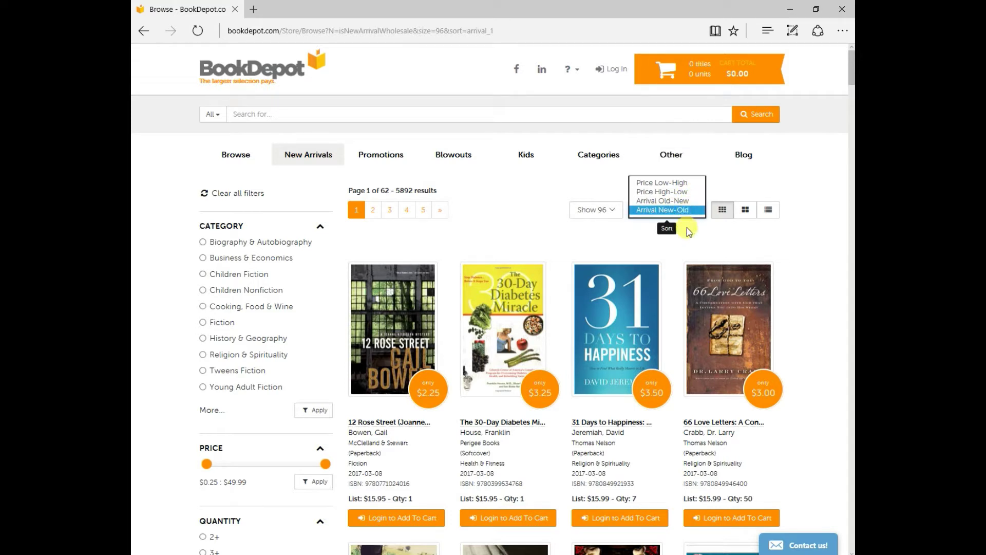
Try the Columns and List layouts, then settle on the grid of book covers.
{"action": "left_click", "coordinate": [745, 211]}
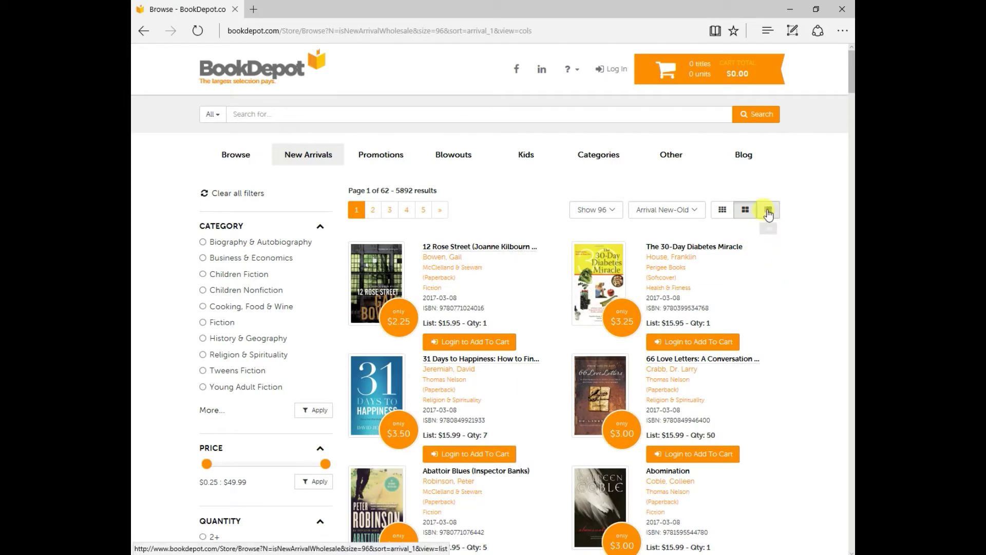
{"action": "left_click", "coordinate": [768, 211]}
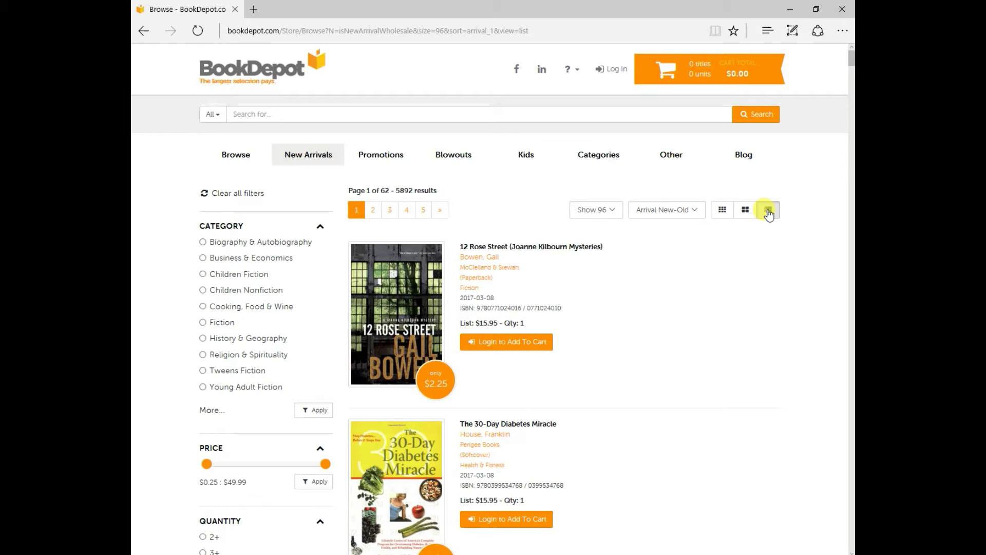
{"action": "left_click", "coordinate": [723, 210]}
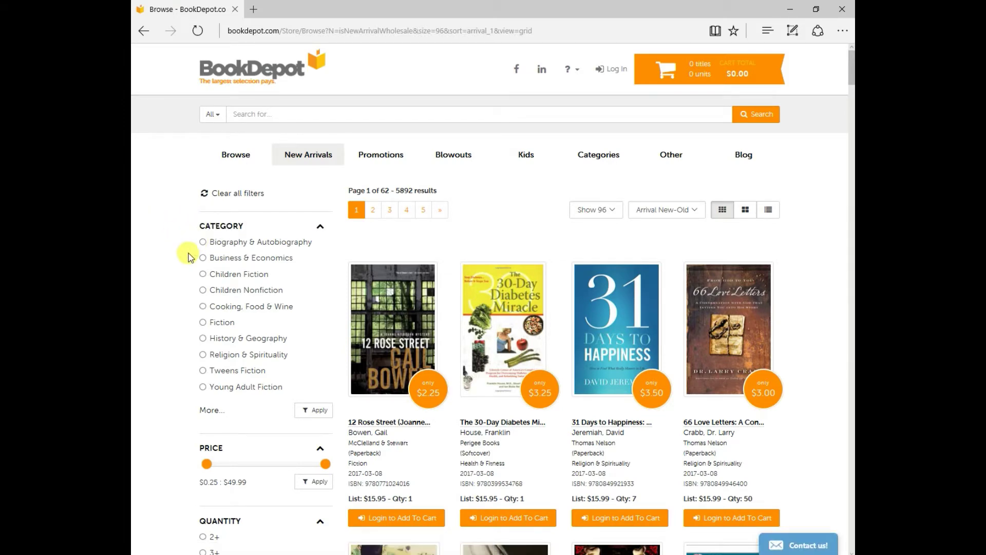
{"action": "scroll", "coordinate": [190, 288], "scroll_direction": "down", "scroll_amount": 4}
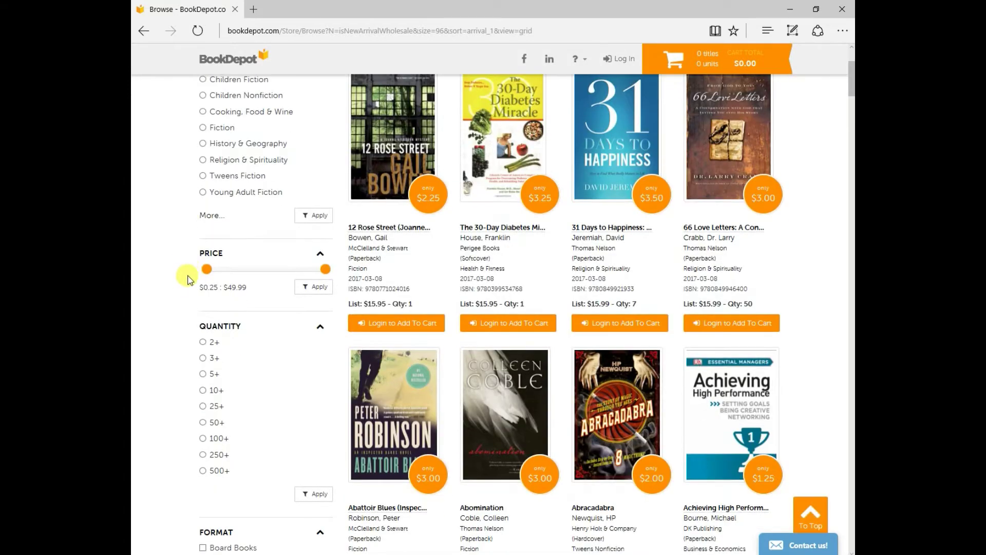
{"action": "scroll", "coordinate": [175, 303], "scroll_direction": "down", "scroll_amount": 6}
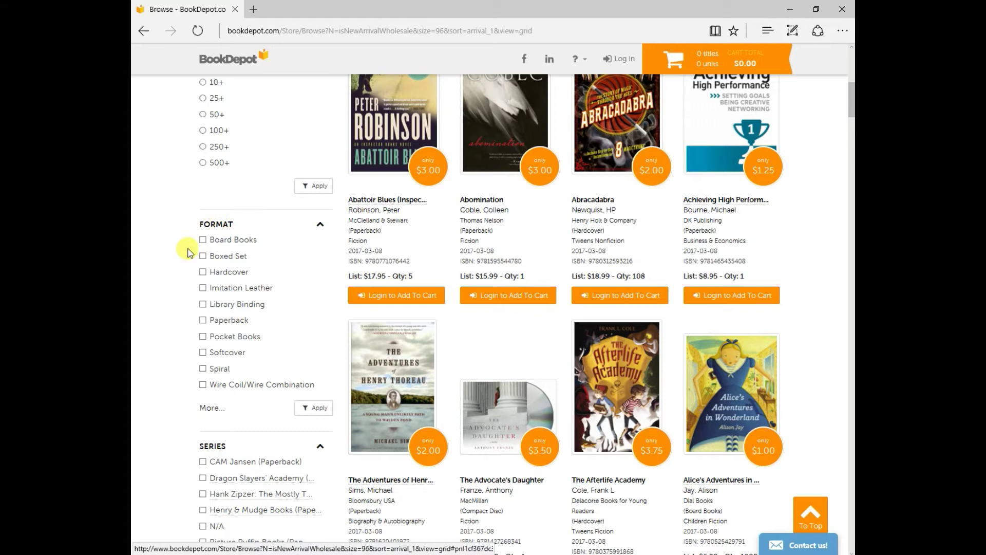
{"action": "scroll", "coordinate": [169, 319], "scroll_direction": "down", "scroll_amount": 4}
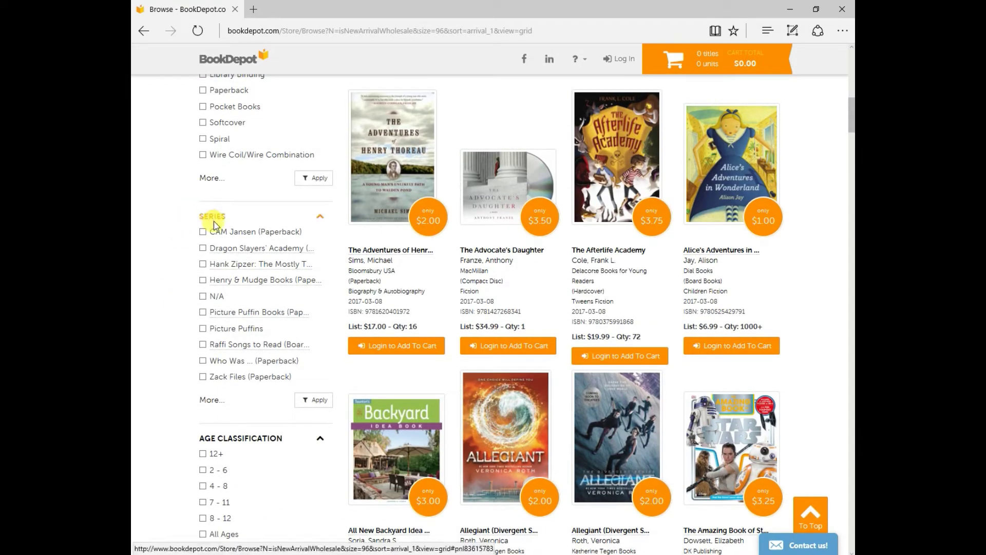
{"action": "scroll", "coordinate": [226, 282], "scroll_direction": "down", "scroll_amount": 3}
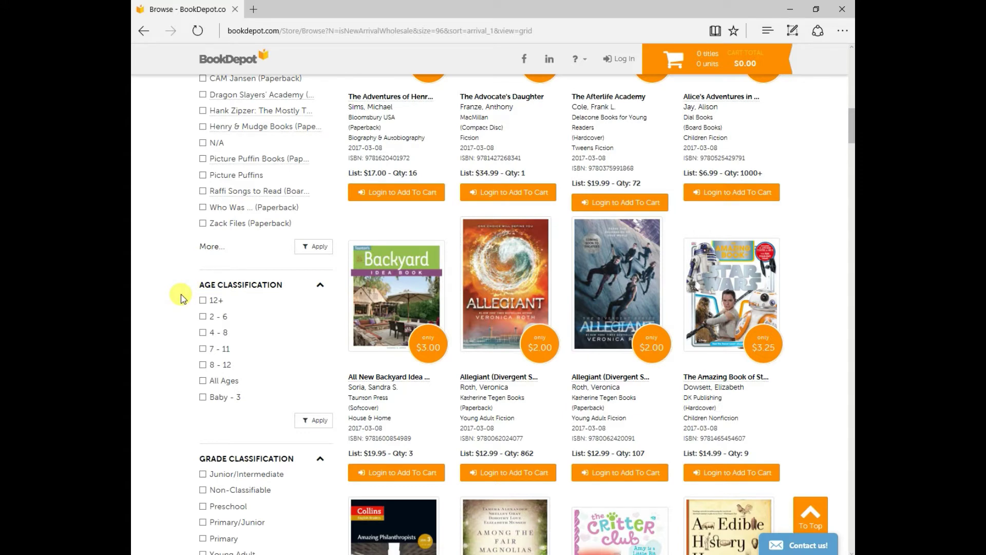
{"action": "scroll", "coordinate": [181, 298], "scroll_direction": "down", "scroll_amount": 3}
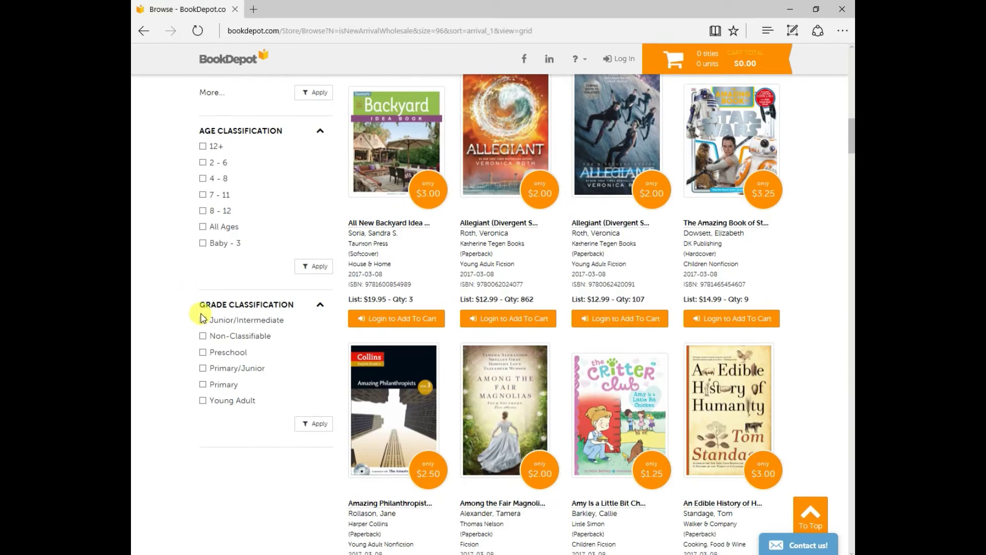
{"action": "scroll", "coordinate": [178, 323], "scroll_direction": "down", "scroll_amount": 3}
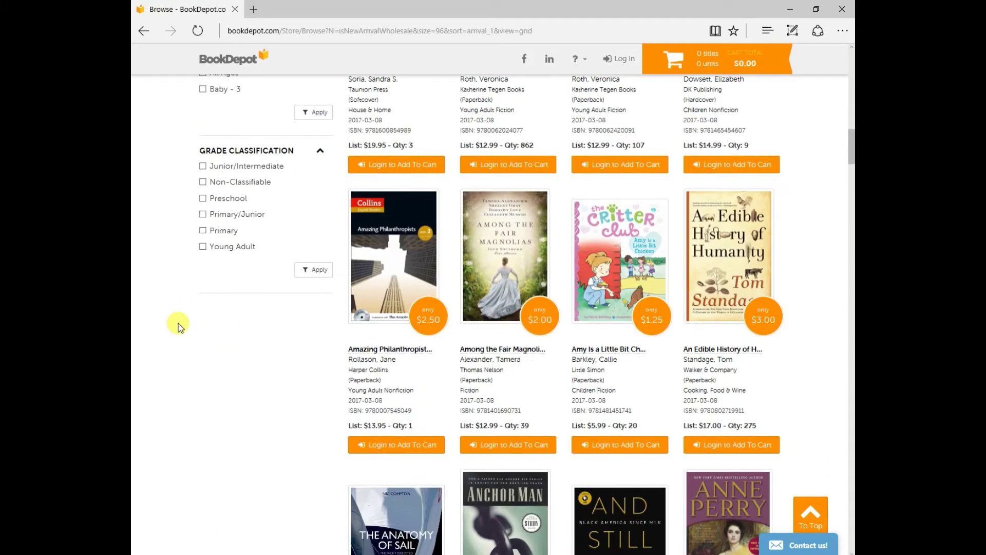
{"action": "scroll", "coordinate": [177, 323], "scroll_direction": "up", "scroll_amount": 15}
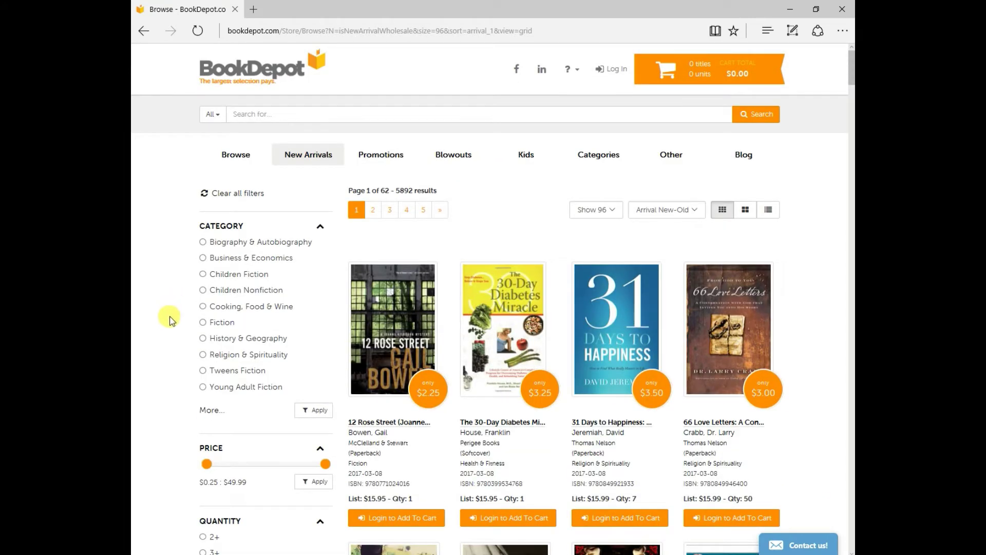
Filter the new arrivals to the Children Fiction category and the Animals subject.
{"action": "left_click", "coordinate": [203, 274]}
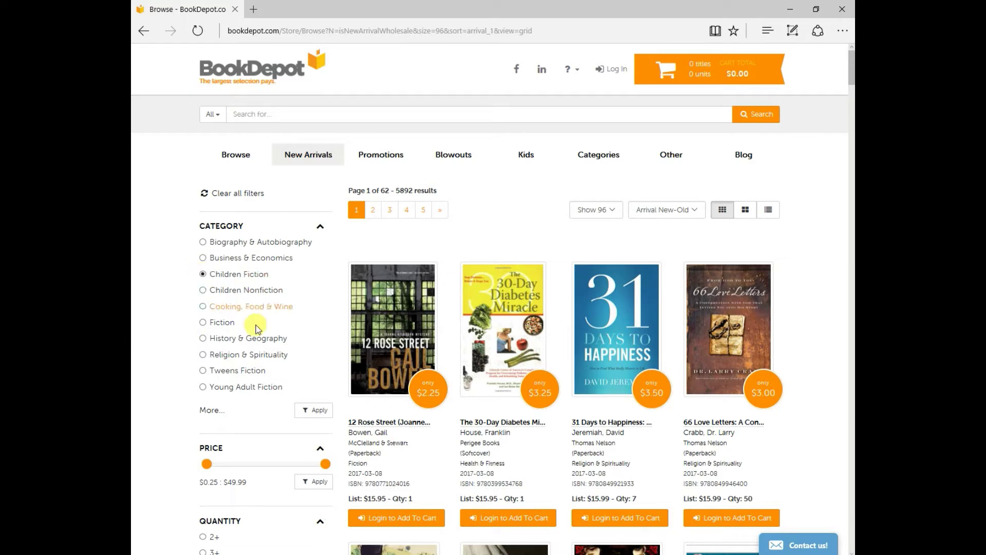
{"action": "left_click", "coordinate": [318, 411]}
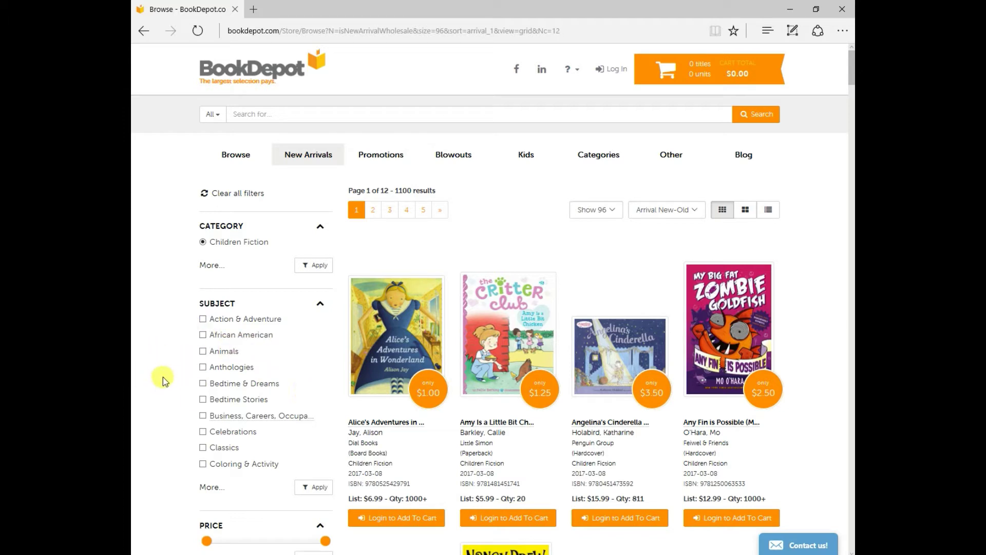
{"action": "left_click", "coordinate": [203, 350]}
{"action": "left_click", "coordinate": [319, 488]}
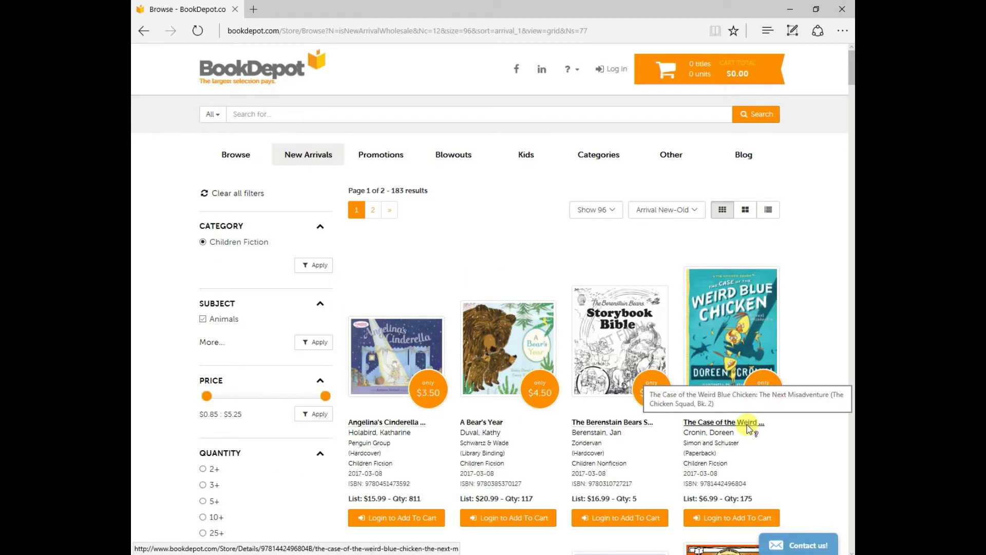
Limit results to quantity 25+ and scroll the 45 titles down to Critter Club, Fireflies! and Misty Inn.
{"action": "scroll", "coordinate": [796, 428], "scroll_direction": "down", "scroll_amount": 1}
{"action": "scroll", "coordinate": [797, 427], "scroll_direction": "down", "scroll_amount": 1}
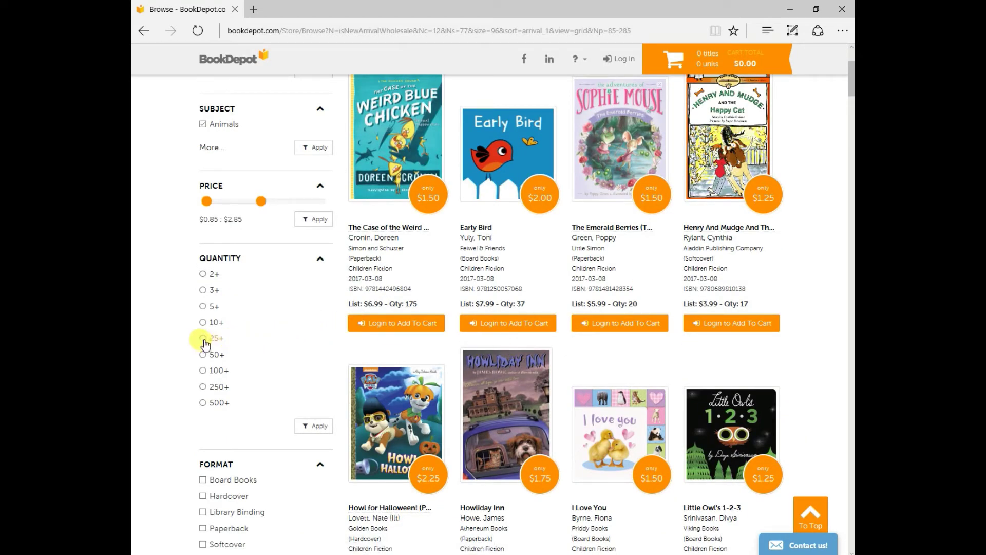
{"action": "left_click", "coordinate": [318, 429]}
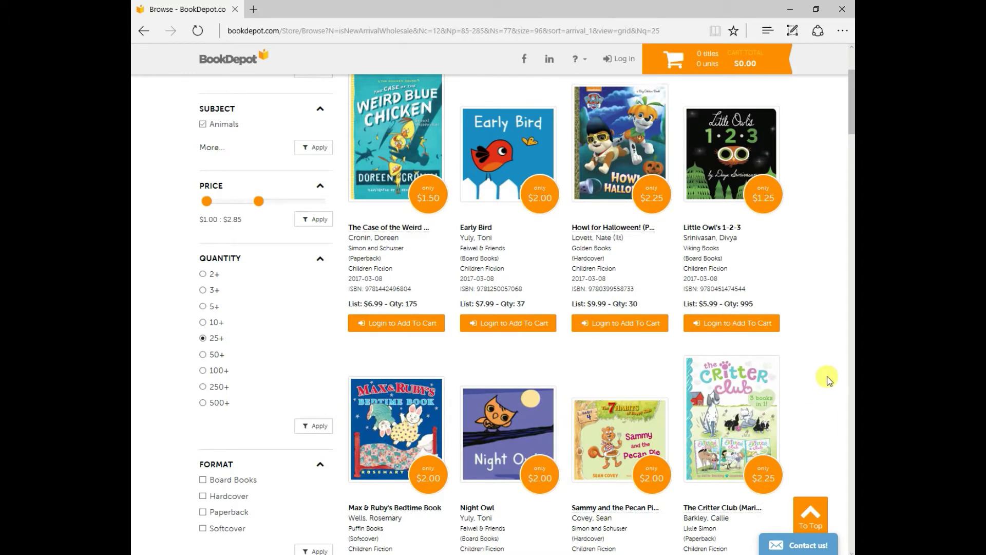
{"action": "scroll", "coordinate": [829, 380], "scroll_direction": "down", "scroll_amount": 4}
{"action": "scroll", "coordinate": [828, 380], "scroll_direction": "up", "scroll_amount": 7}
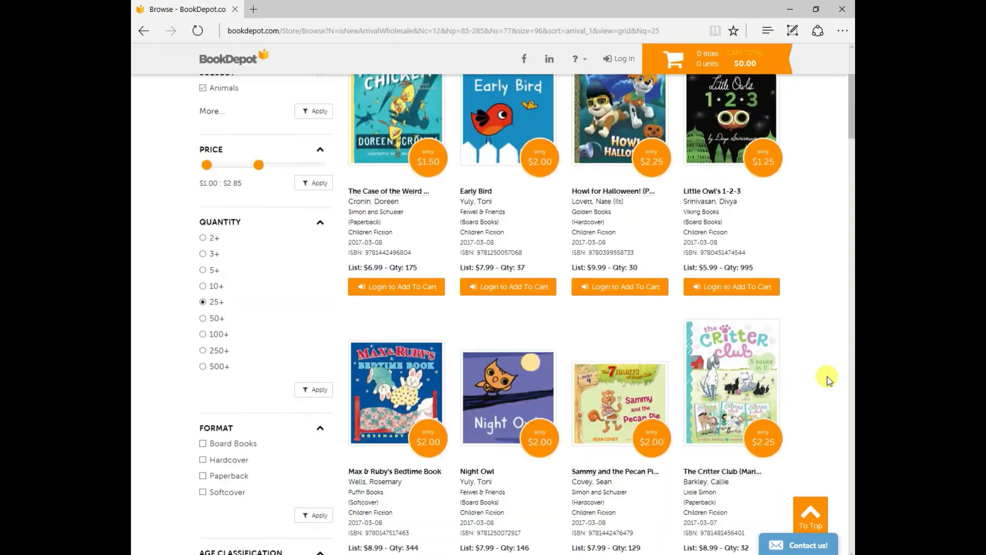
{"action": "scroll", "coordinate": [828, 380], "scroll_direction": "up", "scroll_amount": 2}
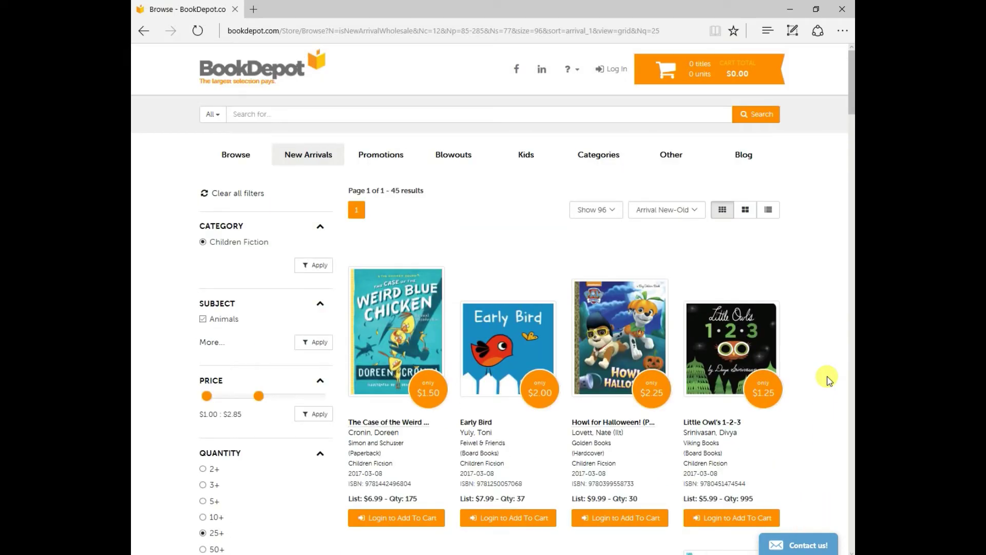
{"action": "scroll", "coordinate": [828, 380], "scroll_direction": "down", "scroll_amount": 8}
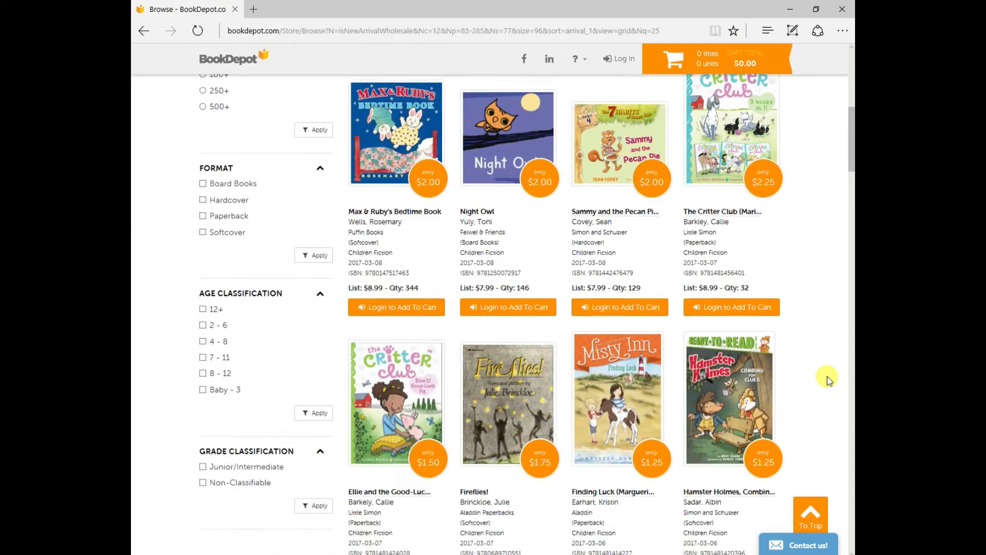
{"action": "scroll", "coordinate": [828, 380], "scroll_direction": "down", "scroll_amount": 2}
{"action": "scroll", "coordinate": [828, 380], "scroll_direction": "down", "scroll_amount": 2}
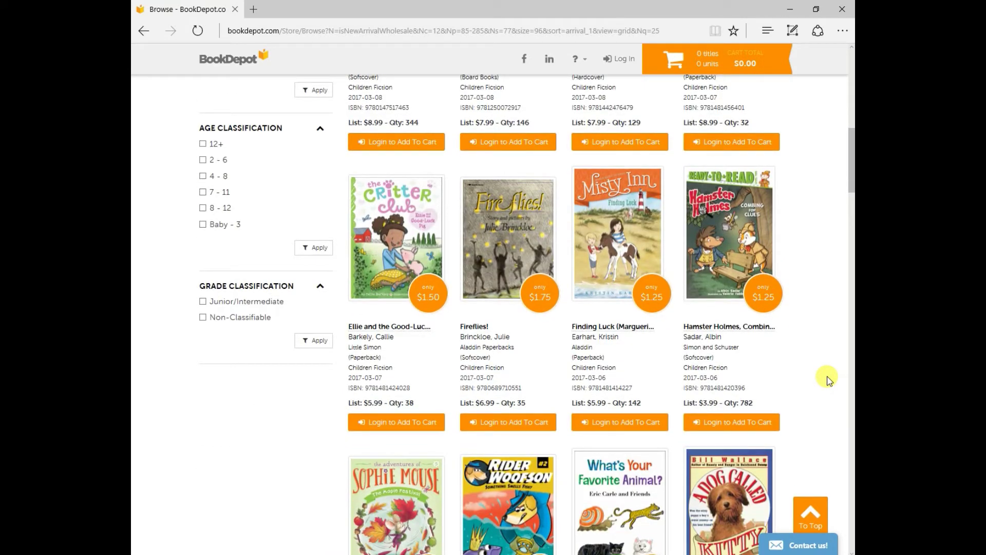
{"action": "scroll", "coordinate": [828, 380], "scroll_direction": "down", "scroll_amount": 2}
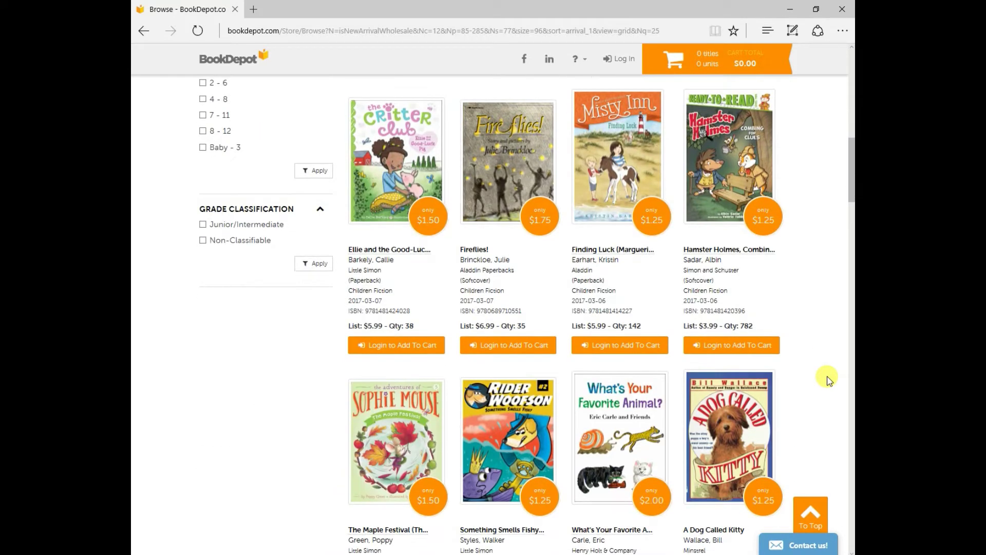
Open Ellie and the Good-Luck Pig (Critter Club, Bk. 10), note its $5.99 list price, and read the overview.
{"action": "left_click", "coordinate": [407, 161]}
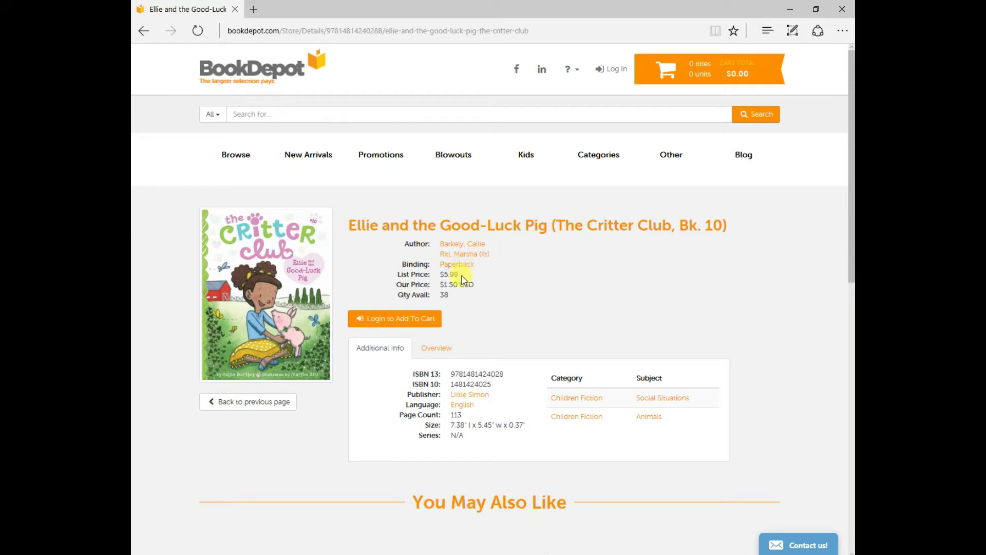
{"action": "left_click_drag", "start_coordinate": [464, 278], "coordinate": [438, 296]}
{"action": "left_click", "coordinate": [435, 350]}
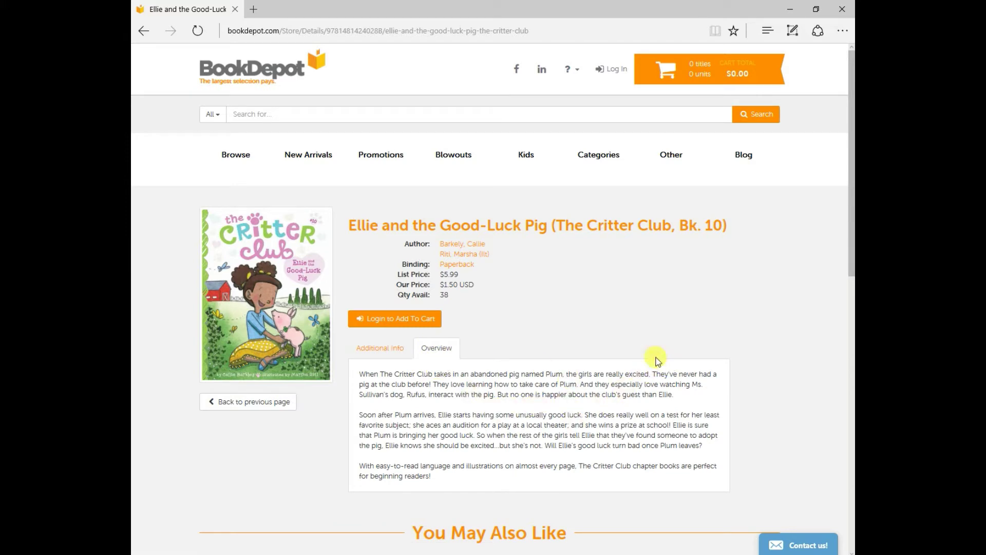
Log in and add 2 copies of Ellie and the Good-Luck Pig to the cart for $3.00.
{"action": "left_click", "coordinate": [399, 322]}
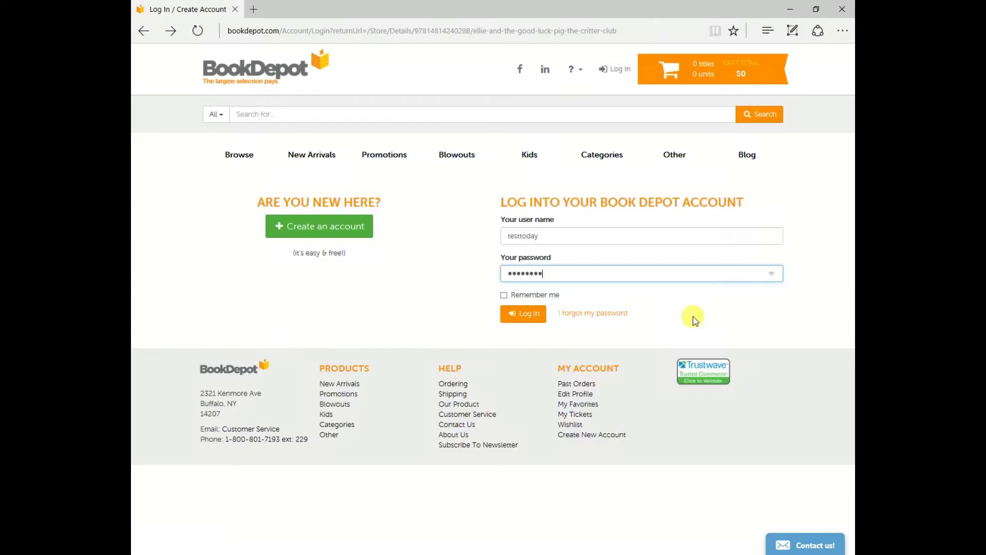
{"action": "left_click", "coordinate": [528, 319]}
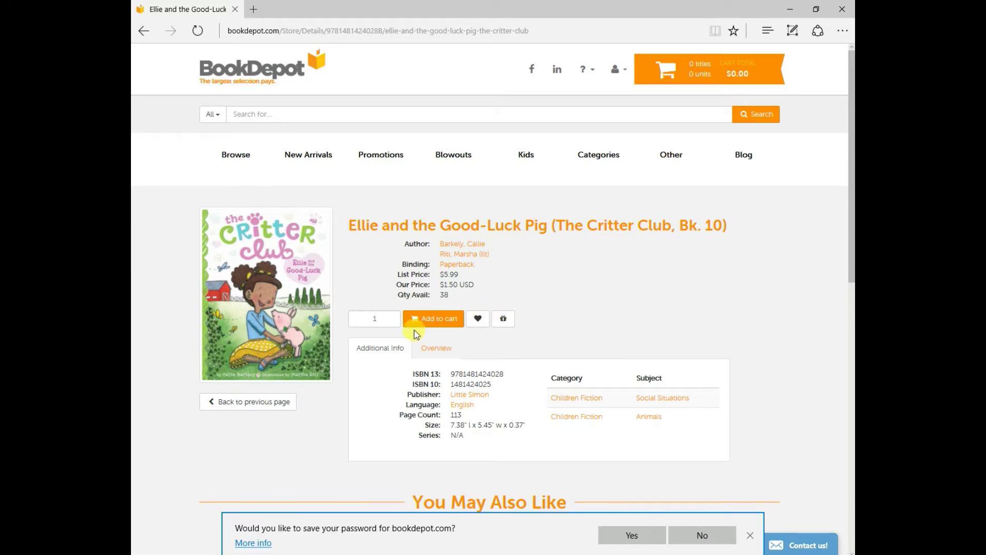
{"action": "left_click", "coordinate": [375, 321]}
{"action": "key", "text": "BackSpace"}
{"action": "type", "text": "1"}
{"action": "double_click", "coordinate": [359, 319]}
{"action": "type", "text": "2"}
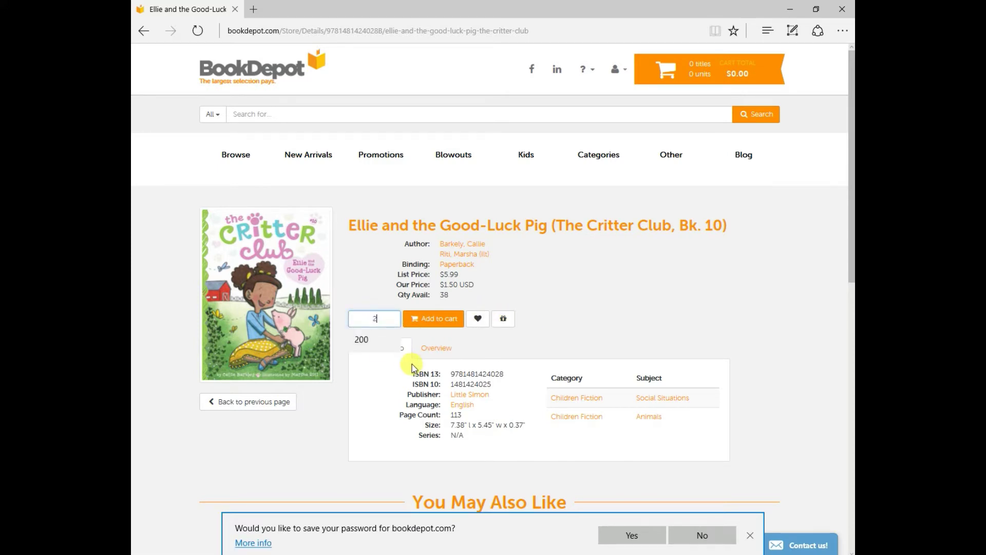
{"action": "left_click", "coordinate": [439, 321]}
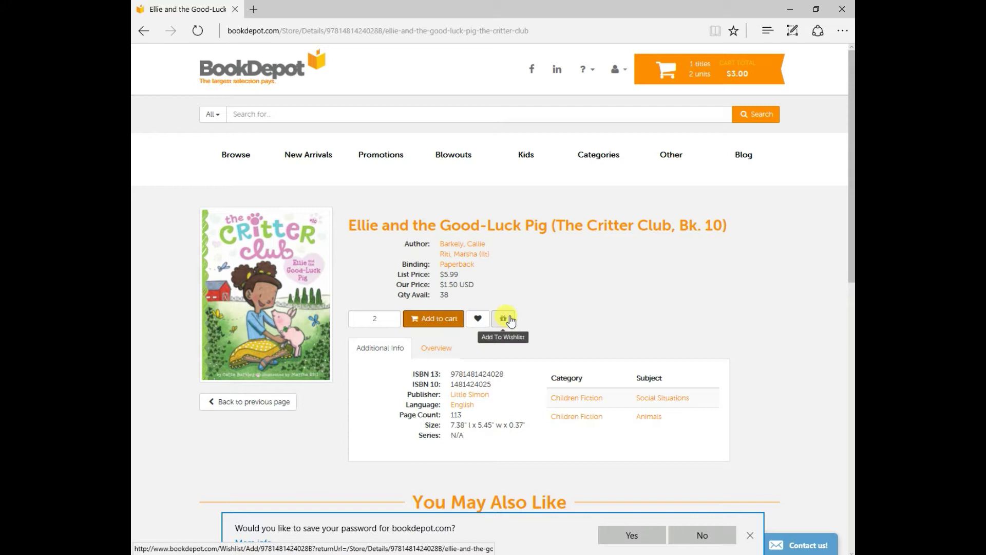
Add the Ellie book to favorites, then browse all 270 titles from publisher Little Simon.
{"action": "left_click", "coordinate": [478, 320]}
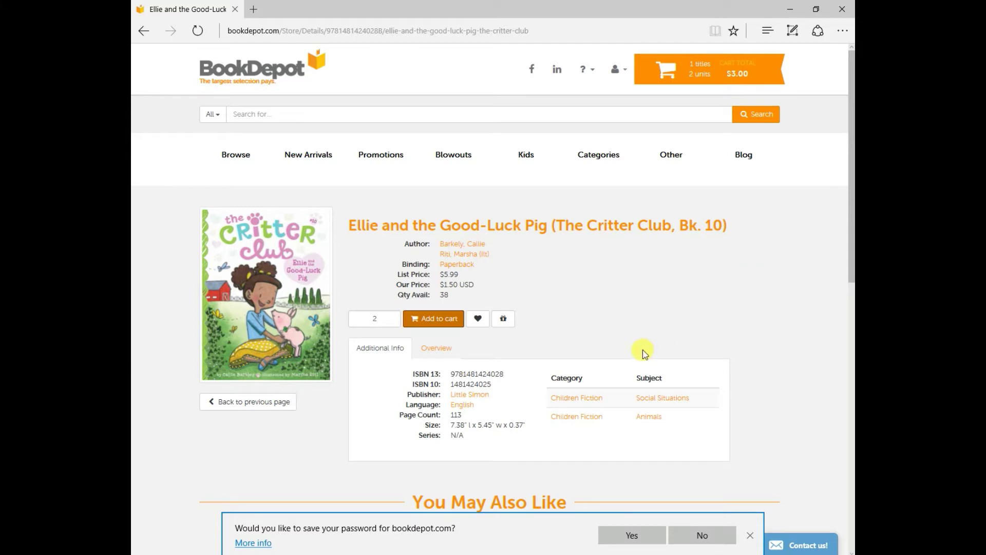
{"action": "left_click", "coordinate": [476, 396]}
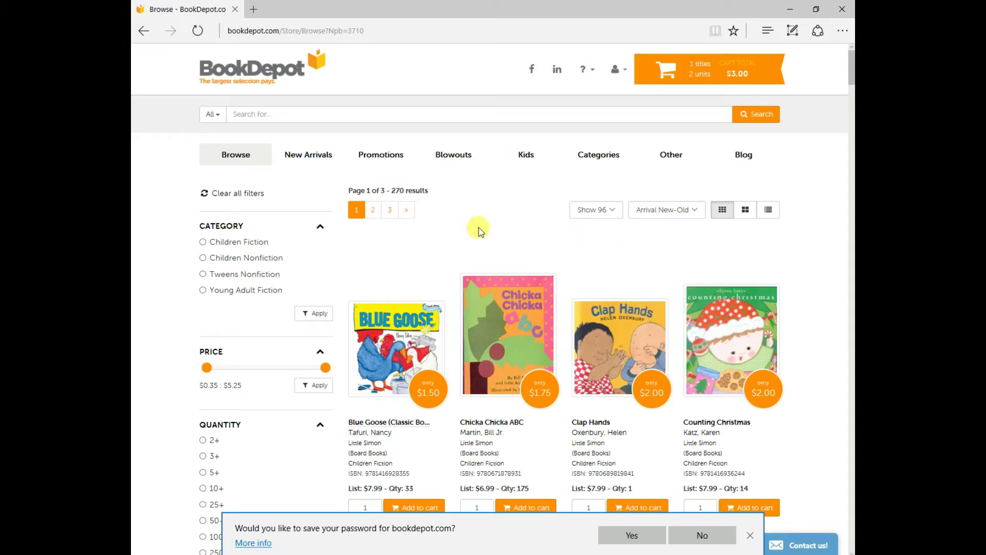
{"action": "scroll", "coordinate": [808, 267], "scroll_direction": "down", "scroll_amount": 6}
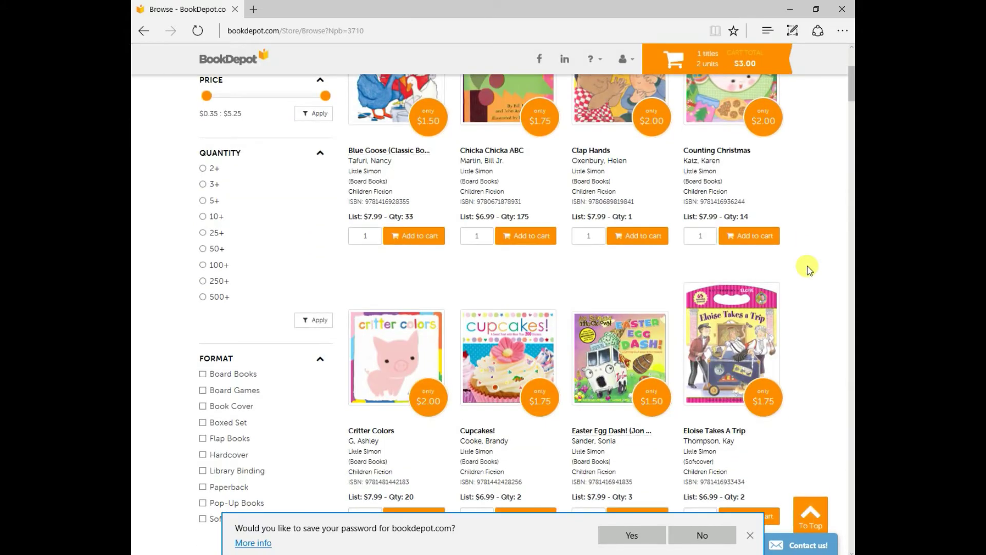
{"action": "scroll", "coordinate": [808, 267], "scroll_direction": "down", "scroll_amount": 5}
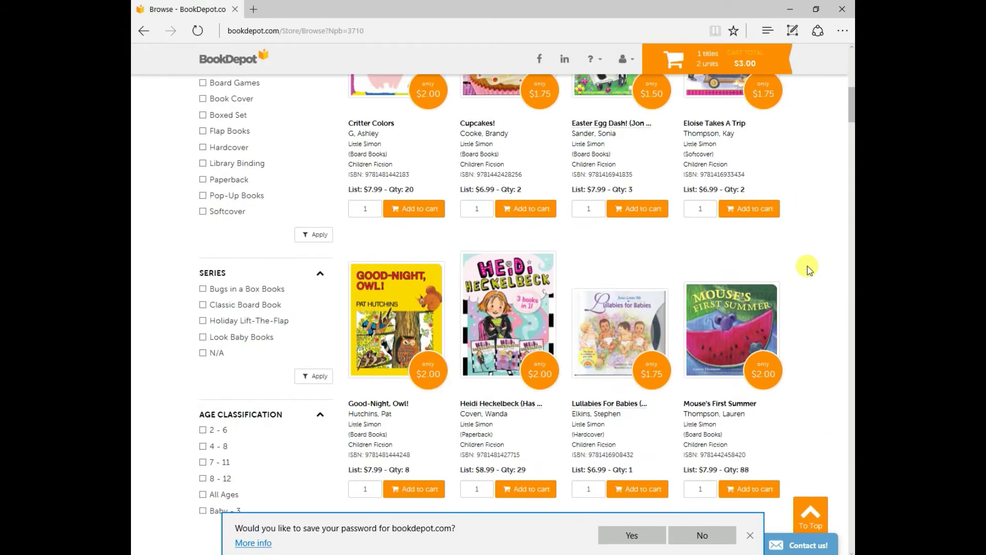
{"action": "scroll", "coordinate": [809, 267], "scroll_direction": "up", "scroll_amount": 13}
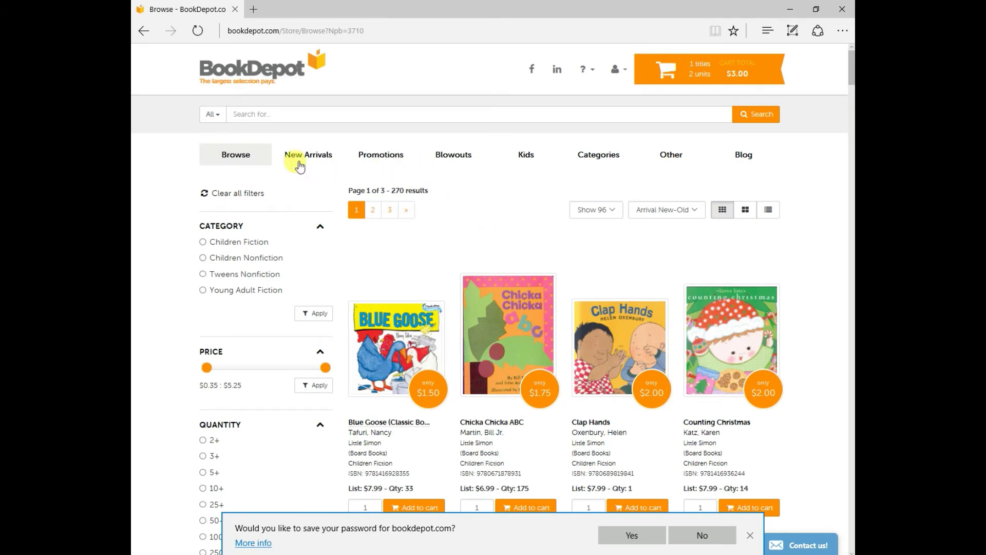
Search all catalogue fields for 'Goose'.
{"action": "left_click", "coordinate": [241, 115]}
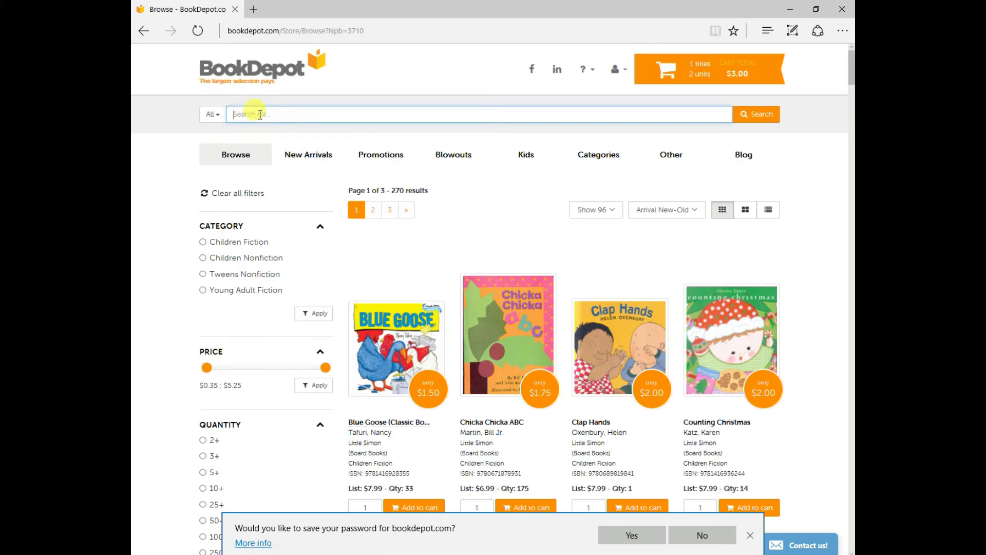
{"action": "left_click", "coordinate": [212, 114]}
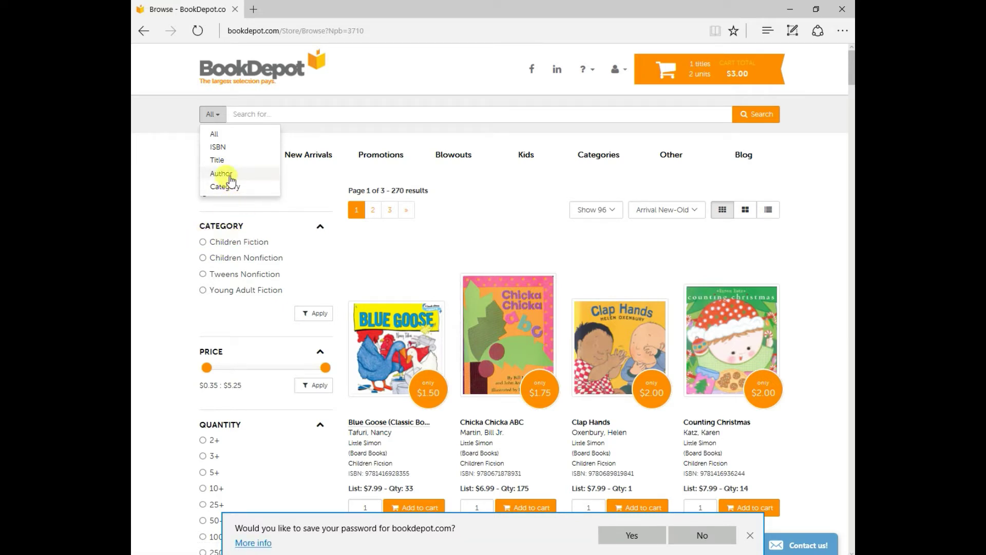
{"action": "left_click", "coordinate": [254, 114]}
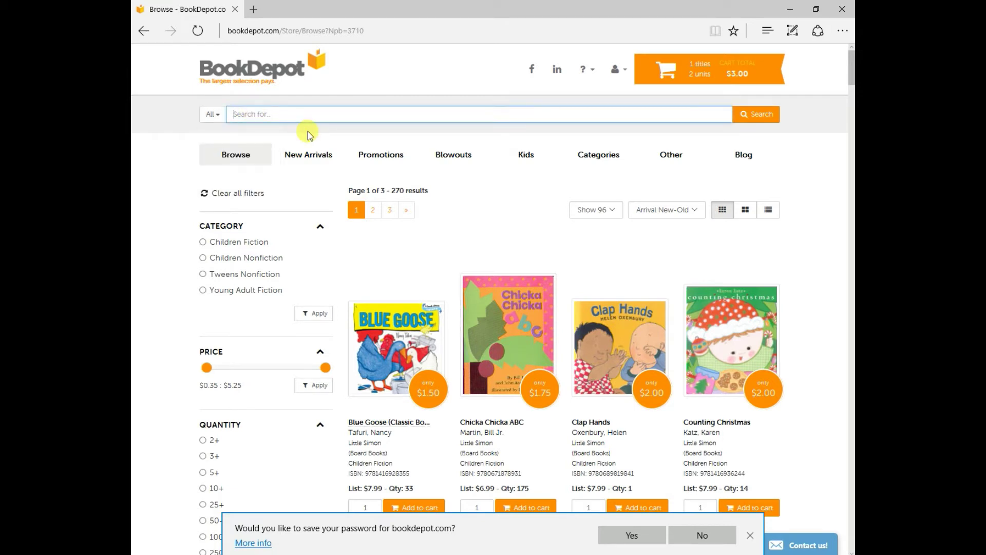
{"action": "type", "text": "Goose"}
{"action": "key", "text": "Return"}
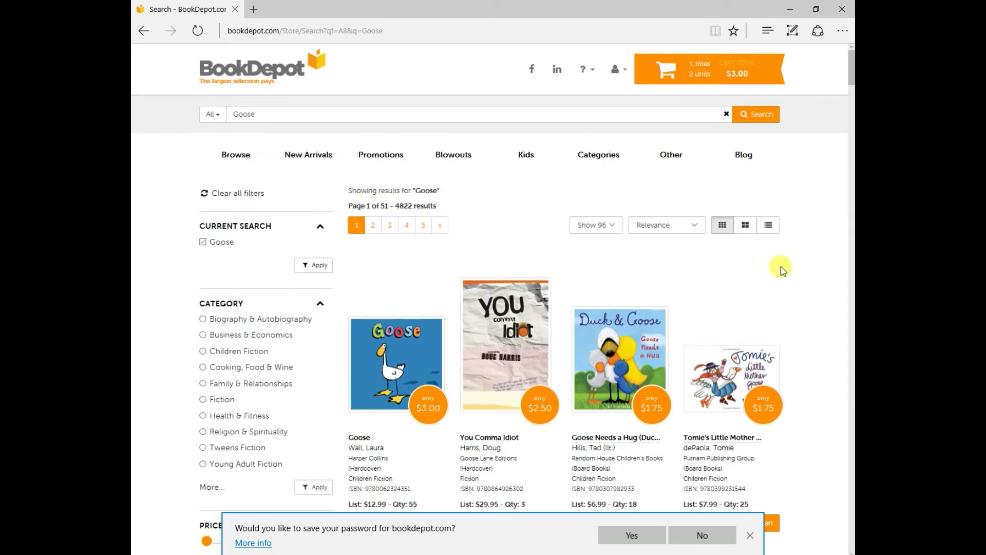
Scroll the 4822 Goose results, including Goose Goes to School and the Duck & Goose picture books.
{"action": "scroll", "coordinate": [782, 271], "scroll_direction": "down", "scroll_amount": 10}
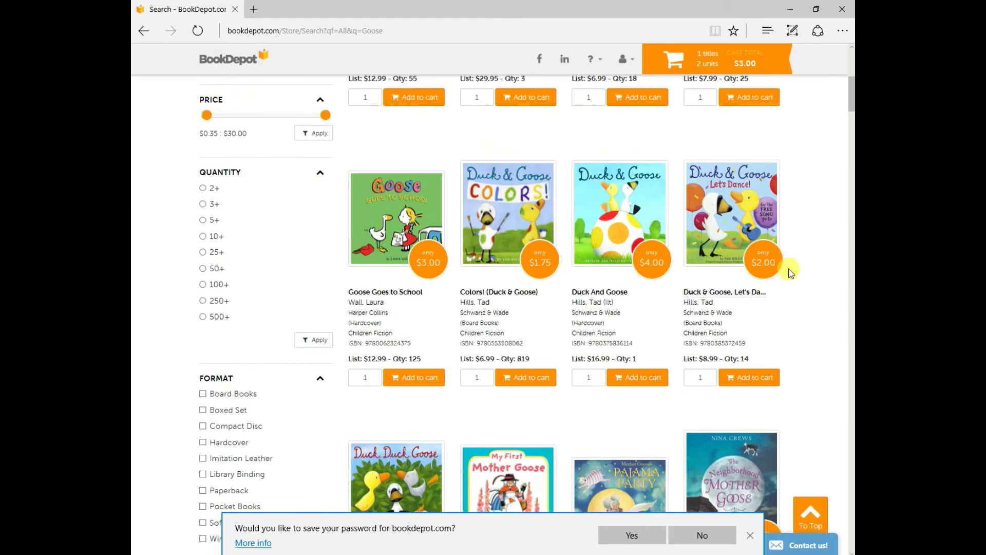
{"action": "scroll", "coordinate": [801, 273], "scroll_direction": "down", "scroll_amount": 5}
{"action": "scroll", "coordinate": [797, 274], "scroll_direction": "down", "scroll_amount": 5}
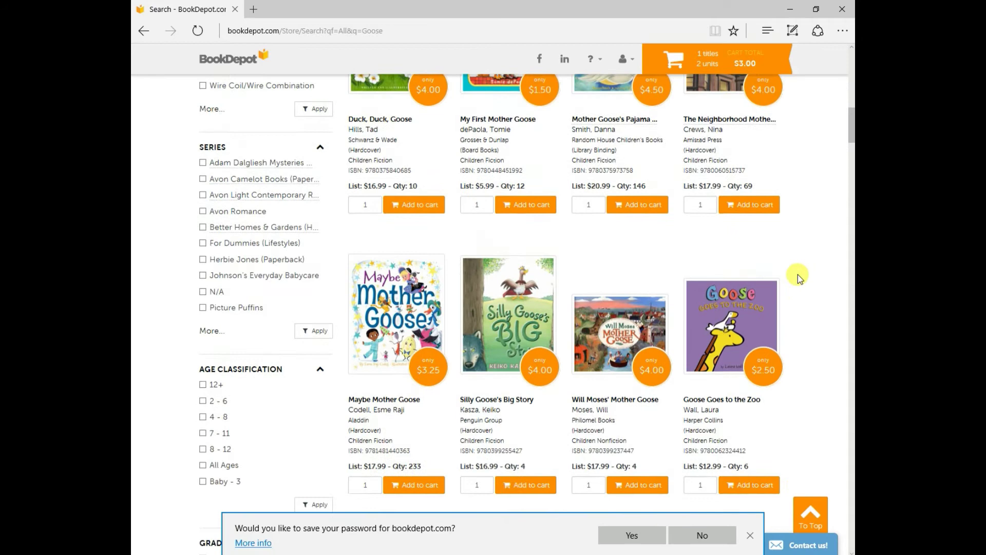
{"action": "scroll", "coordinate": [797, 275], "scroll_direction": "down", "scroll_amount": 5}
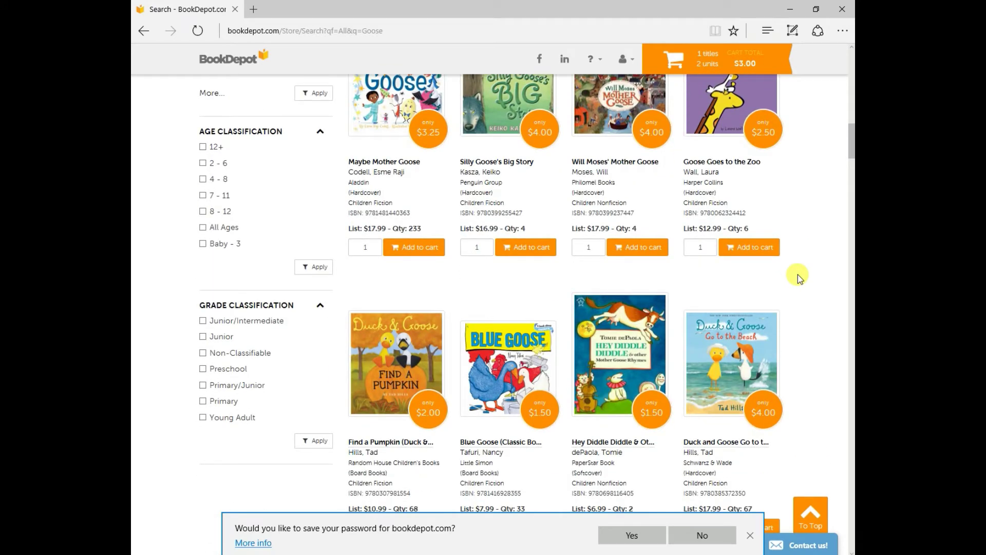
{"action": "scroll", "coordinate": [797, 274], "scroll_direction": "up", "scroll_amount": 5}
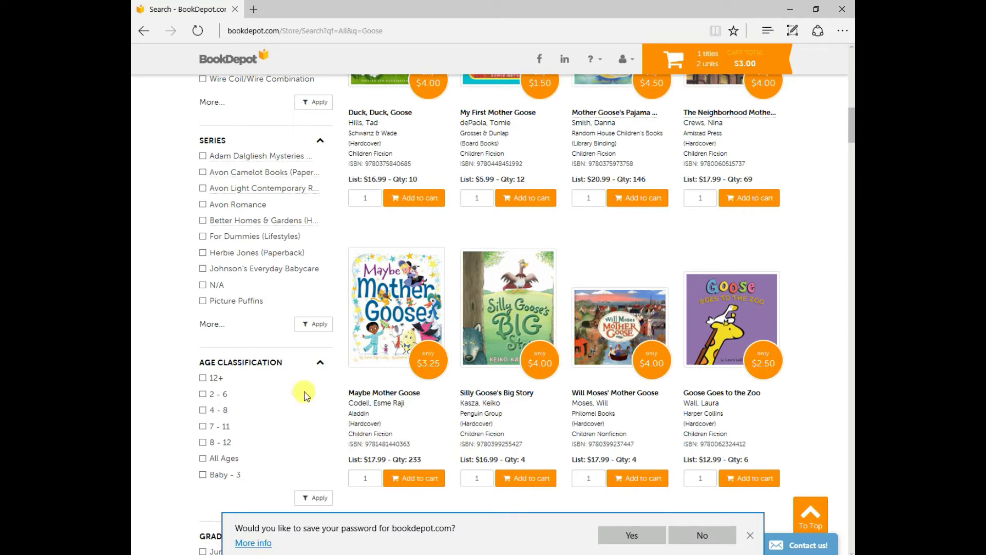
{"action": "scroll", "coordinate": [306, 394], "scroll_direction": "up", "scroll_amount": 5}
{"action": "scroll", "coordinate": [306, 395], "scroll_direction": "up", "scroll_amount": 3}
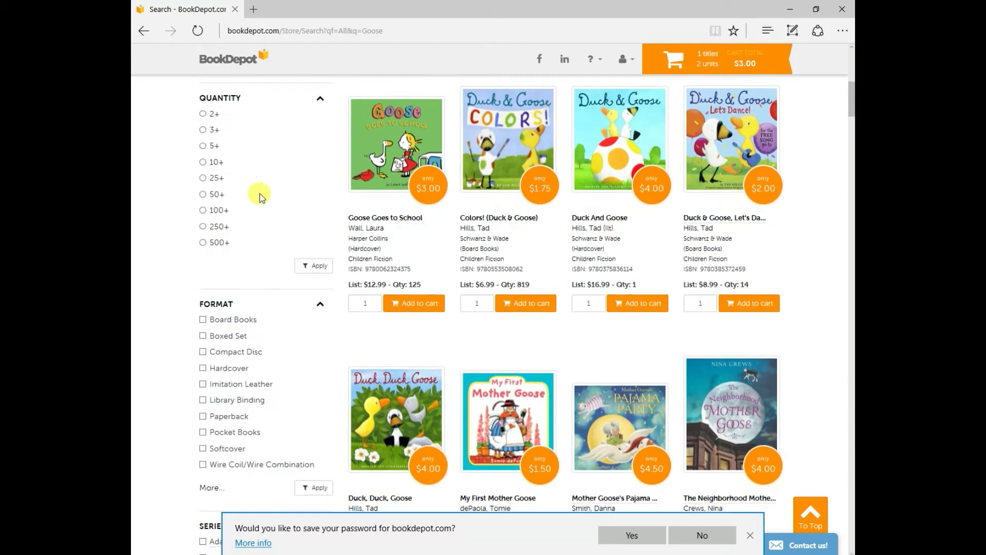
Filter the Goose results to quantity 25+, leaving 2624 titles over 28 pages, and scroll through them.
{"action": "left_click", "coordinate": [203, 178]}
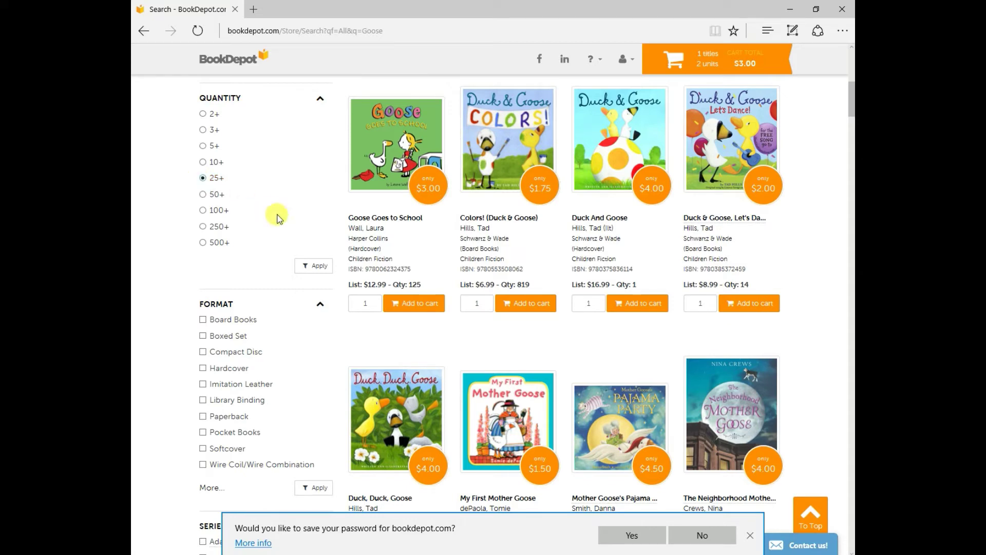
{"action": "left_click", "coordinate": [318, 266]}
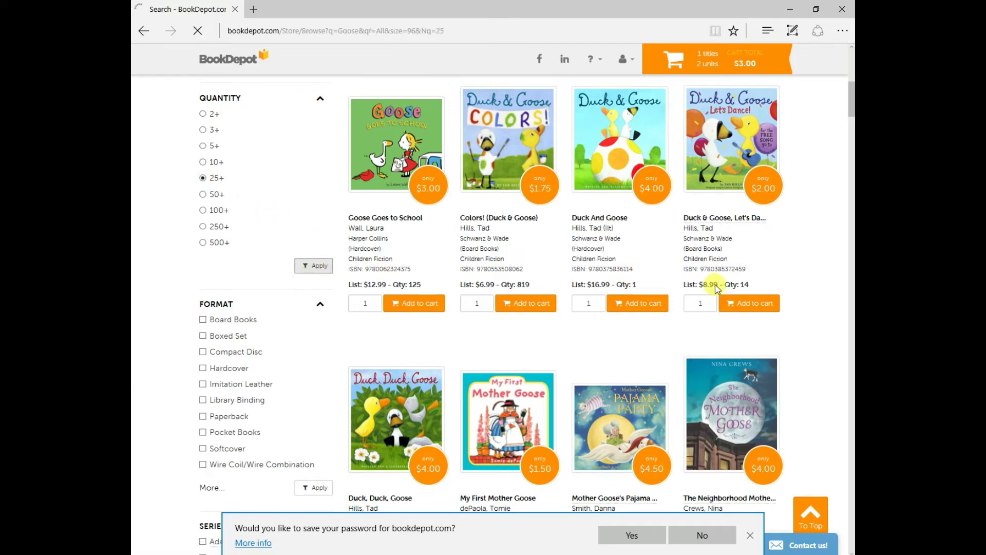
{"action": "scroll", "coordinate": [796, 314], "scroll_direction": "down", "scroll_amount": 2}
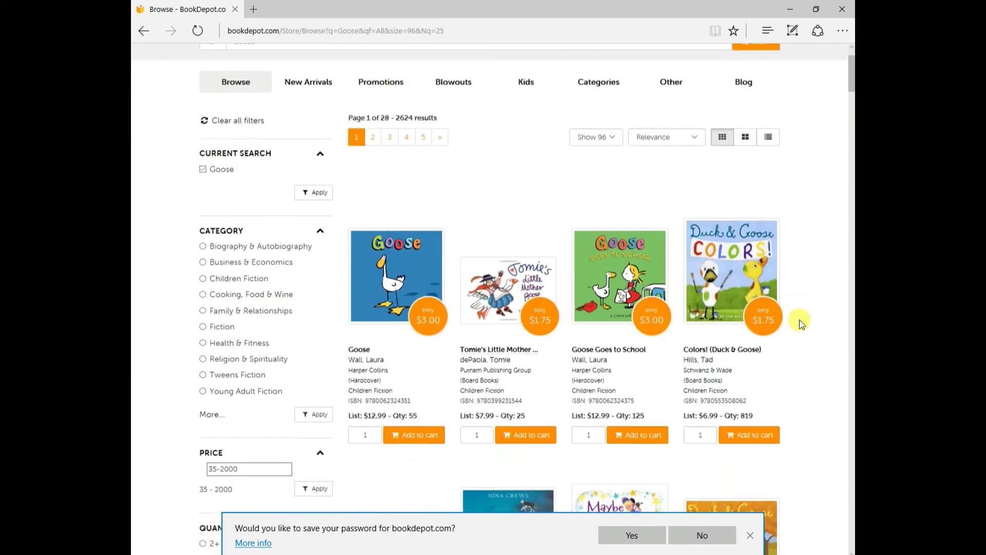
{"action": "scroll", "coordinate": [801, 324], "scroll_direction": "down", "scroll_amount": 3}
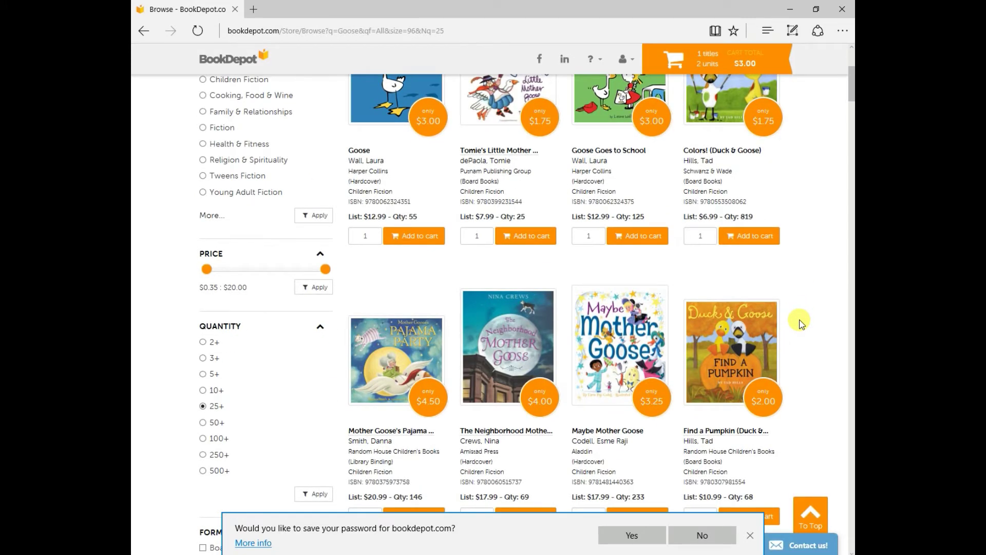
{"action": "scroll", "coordinate": [694, 280], "scroll_direction": "up", "scroll_amount": 5}
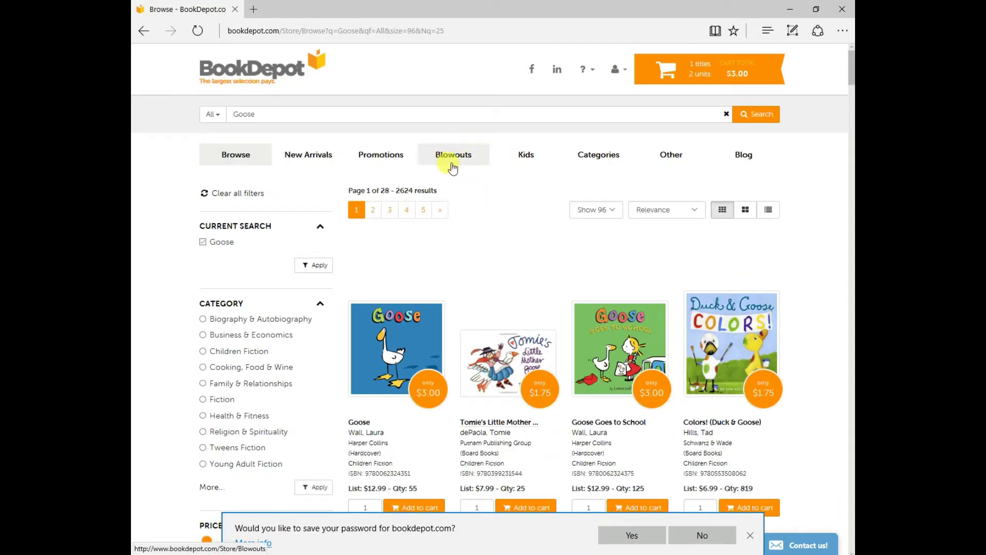
{"action": "left_click", "coordinate": [463, 160]}
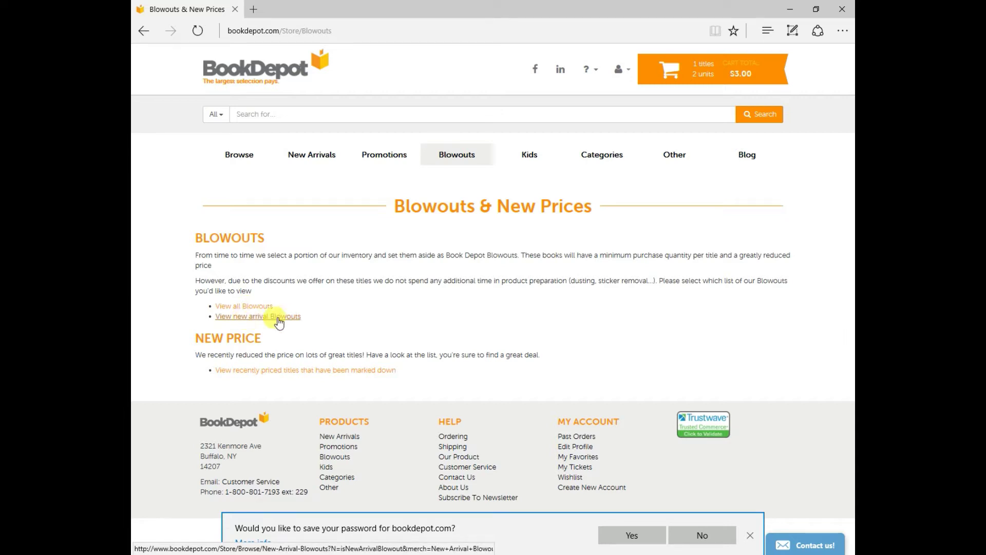
Open the new arrival blowouts, filter to quantity 25+, and scroll the 712 resulting titles.
{"action": "left_click", "coordinate": [278, 316]}
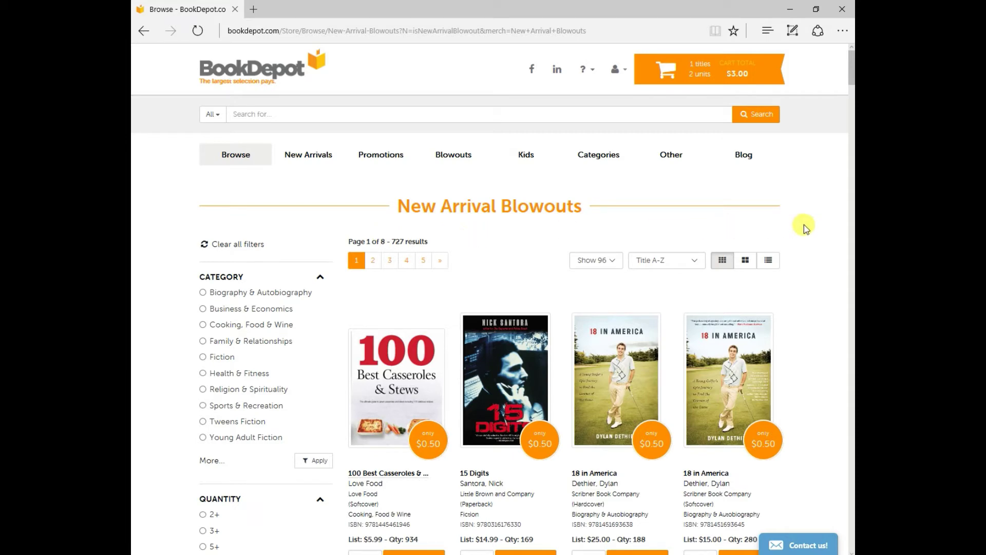
{"action": "scroll", "coordinate": [810, 255], "scroll_direction": "down", "scroll_amount": 2}
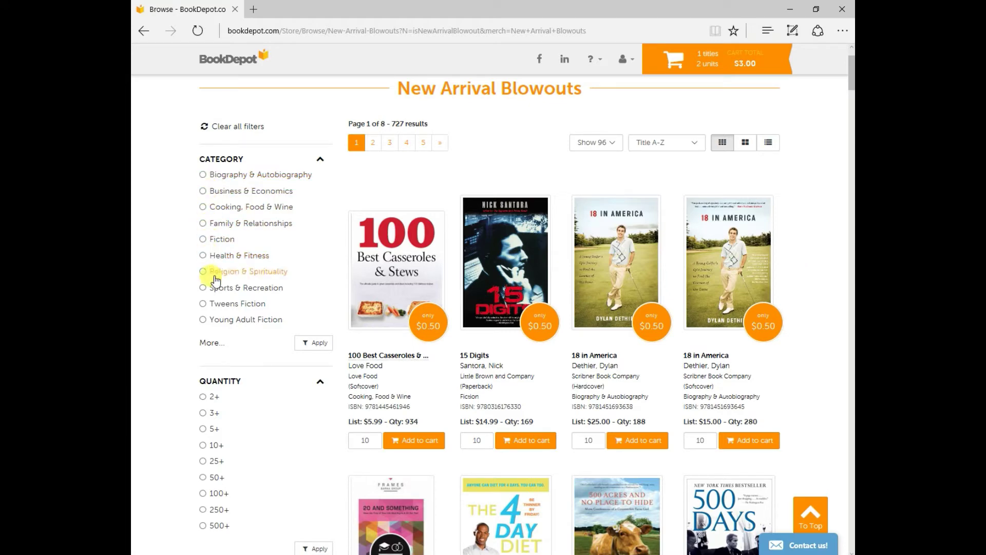
{"action": "left_click", "coordinate": [203, 461]}
{"action": "scroll", "coordinate": [303, 483], "scroll_direction": "down", "scroll_amount": 2}
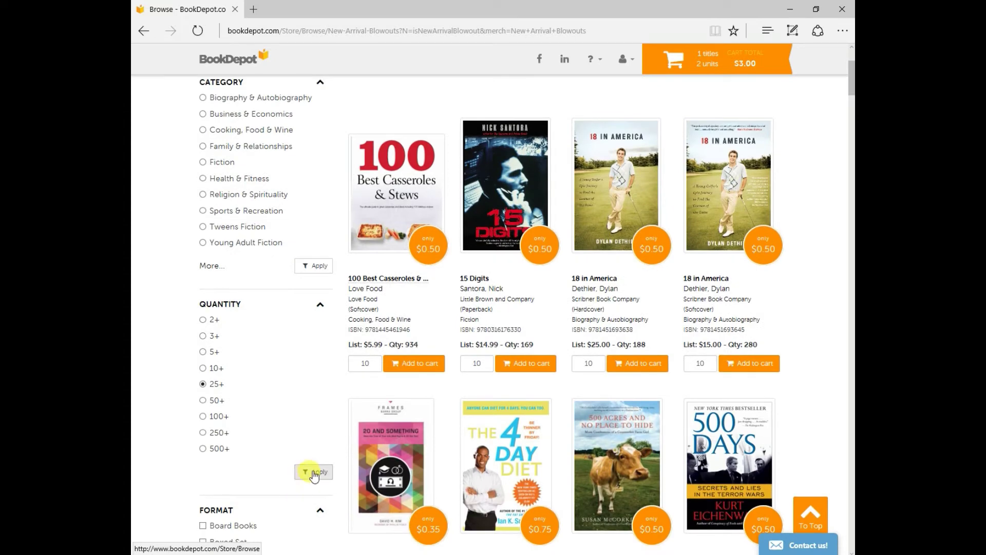
{"action": "left_click", "coordinate": [315, 472]}
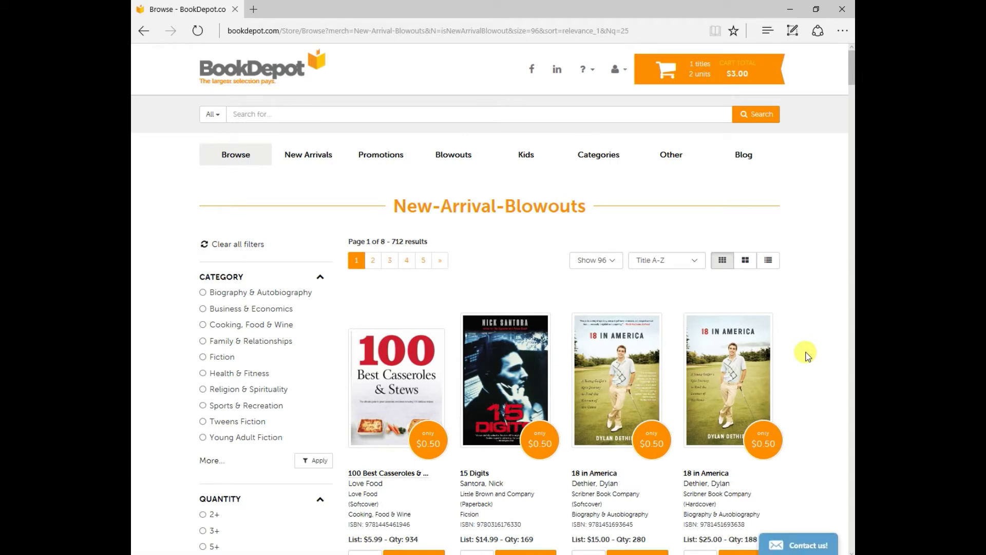
{"action": "scroll", "coordinate": [806, 354], "scroll_direction": "down", "scroll_amount": 4}
{"action": "scroll", "coordinate": [805, 355], "scroll_direction": "down", "scroll_amount": 5}
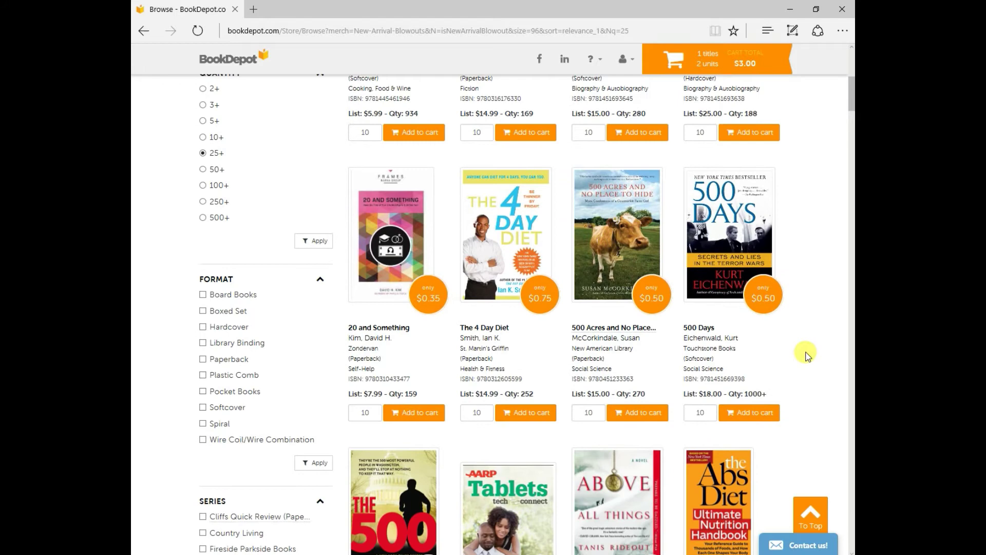
{"action": "scroll", "coordinate": [808, 354], "scroll_direction": "down", "scroll_amount": 2}
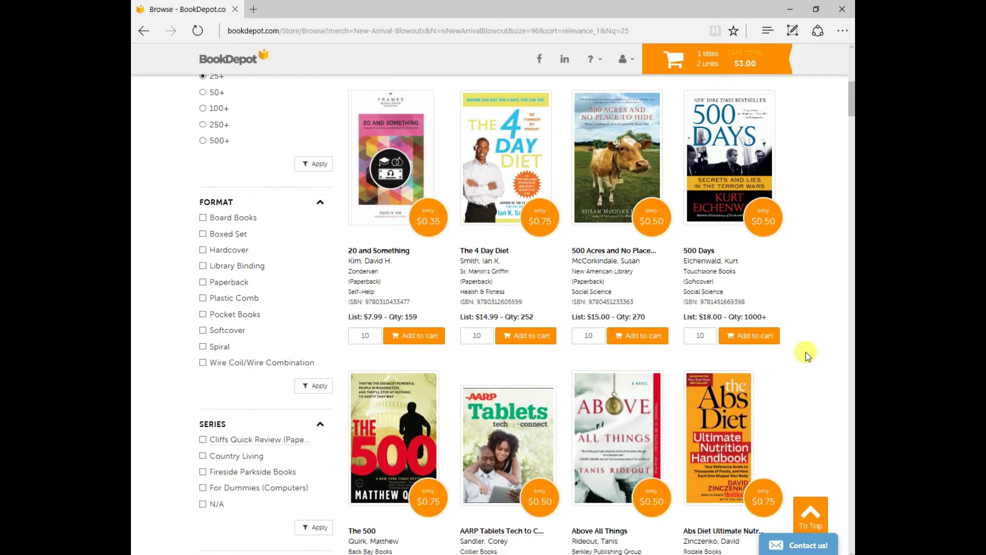
{"action": "scroll", "coordinate": [808, 355], "scroll_direction": "down", "scroll_amount": 2}
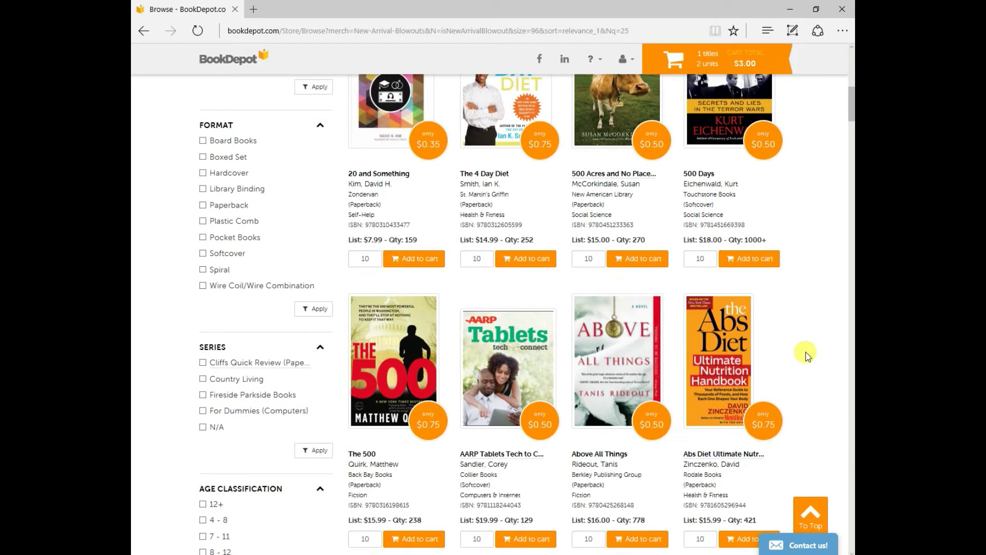
Add 10 copies of the Abs Diet Ultimate Nutrition Handbook to the cart, bringing it to $10.50.
{"action": "left_click", "coordinate": [713, 356]}
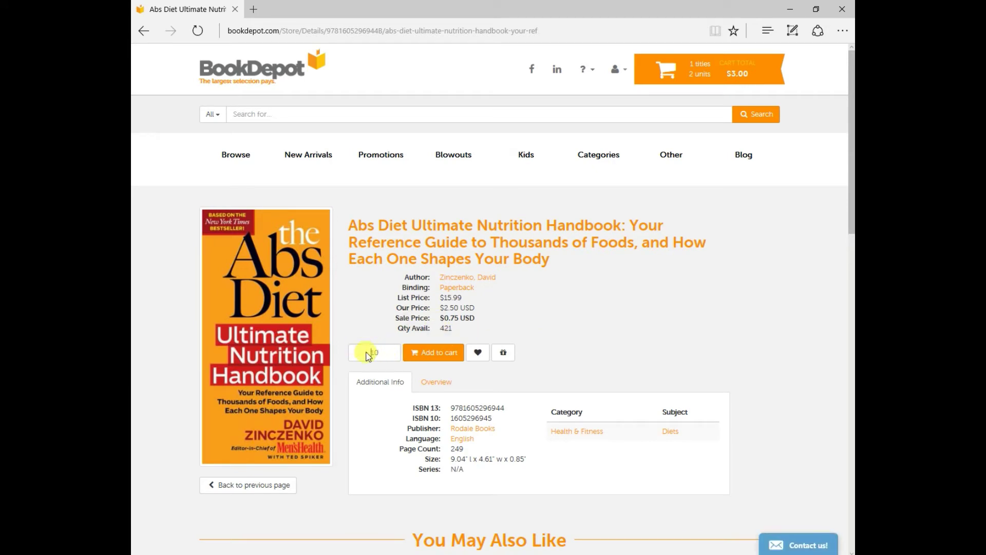
{"action": "left_click", "coordinate": [384, 353]}
{"action": "double_click", "coordinate": [385, 353]}
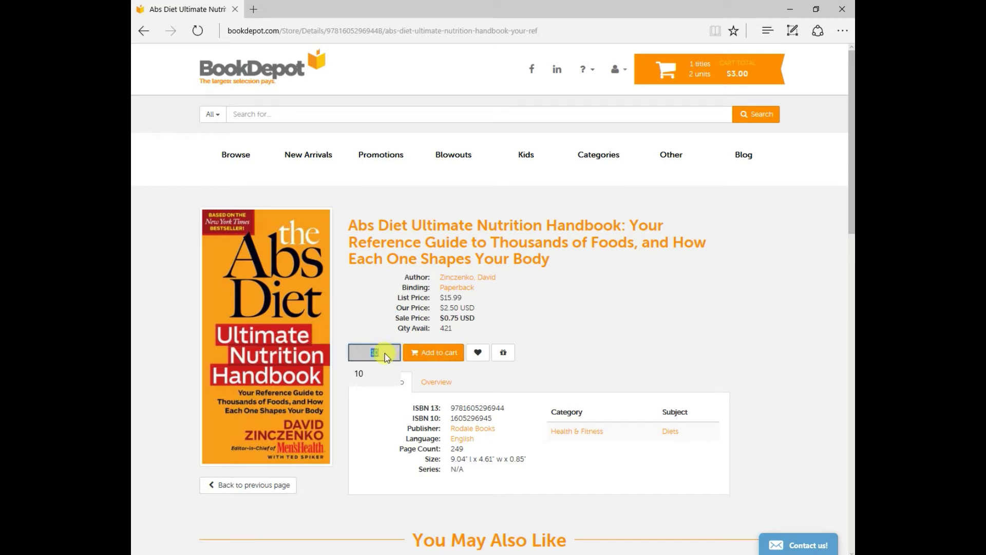
{"action": "left_click", "coordinate": [431, 356]}
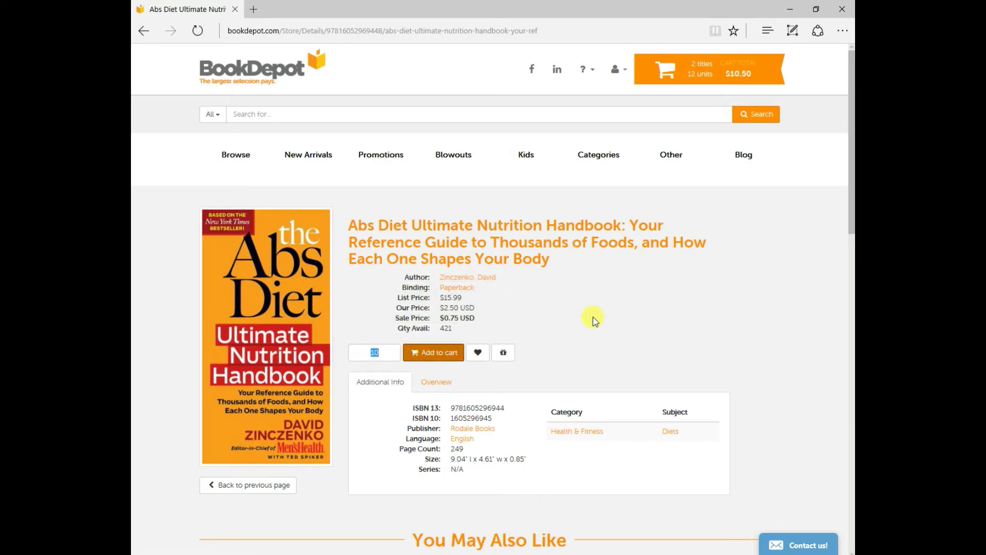
Go back to the blowout results and add 10 copies of Aftershock & Others to the cart.
{"action": "left_click", "coordinate": [143, 32]}
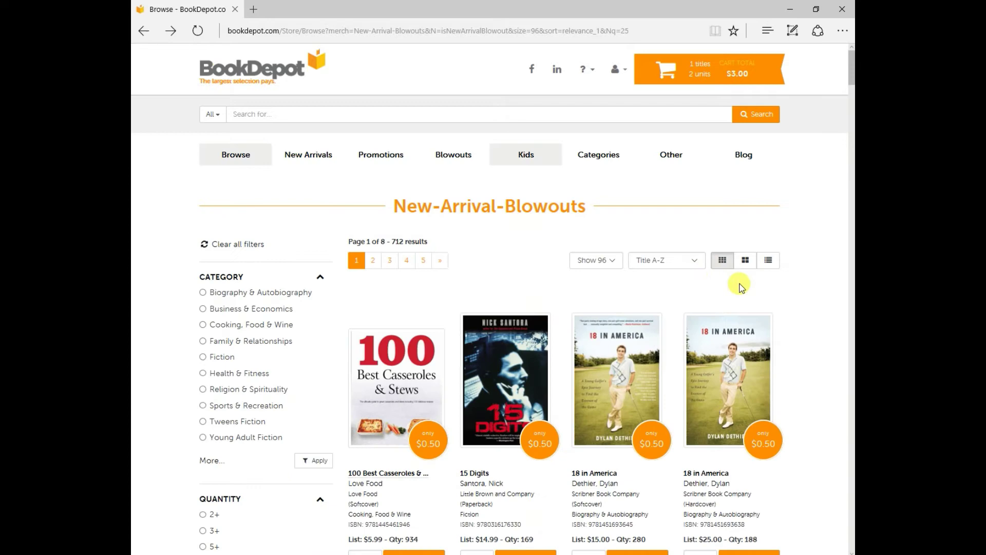
{"action": "scroll", "coordinate": [740, 287], "scroll_direction": "down", "scroll_amount": 10}
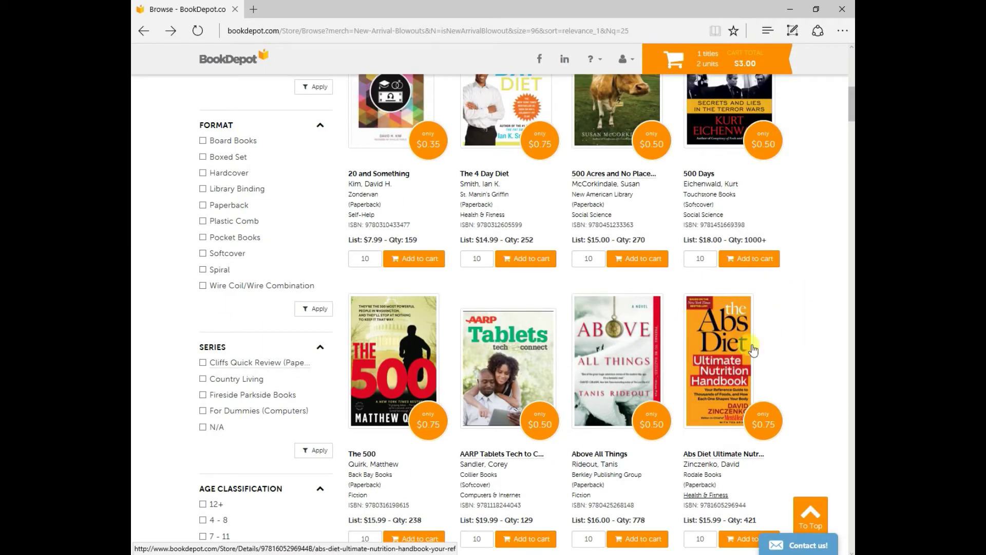
{"action": "scroll", "coordinate": [793, 345], "scroll_direction": "down", "scroll_amount": 5}
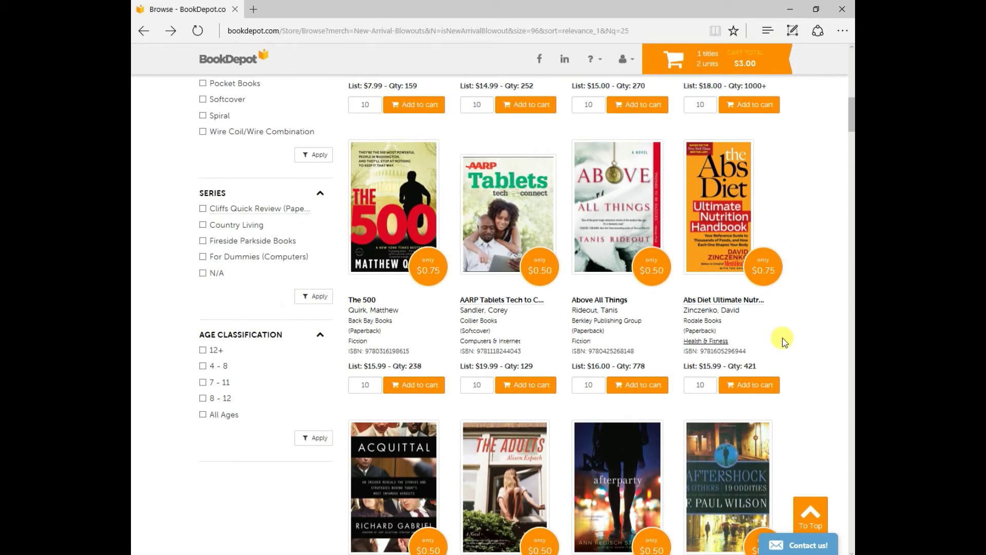
{"action": "scroll", "coordinate": [791, 339], "scroll_direction": "down", "scroll_amount": 3}
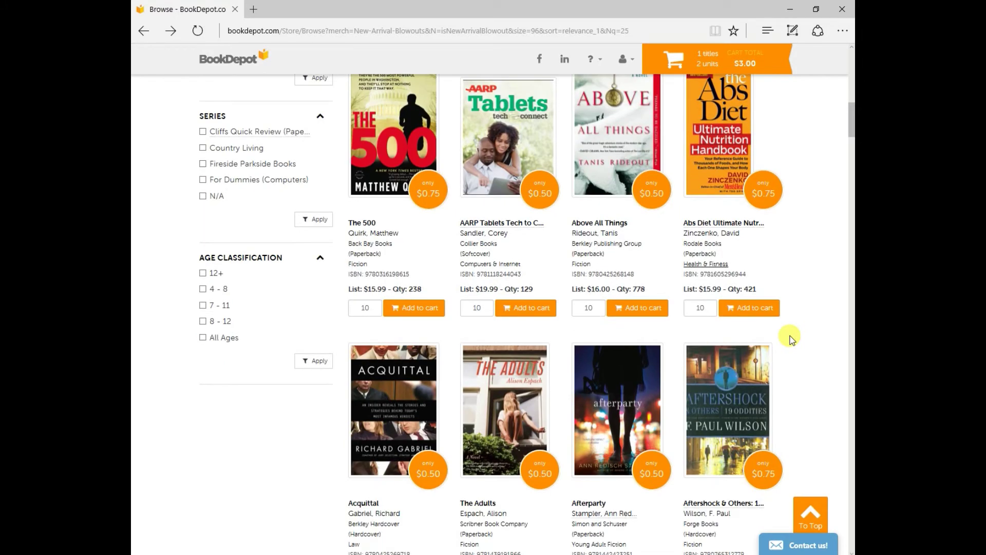
{"action": "scroll", "coordinate": [791, 339], "scroll_direction": "down", "scroll_amount": 3}
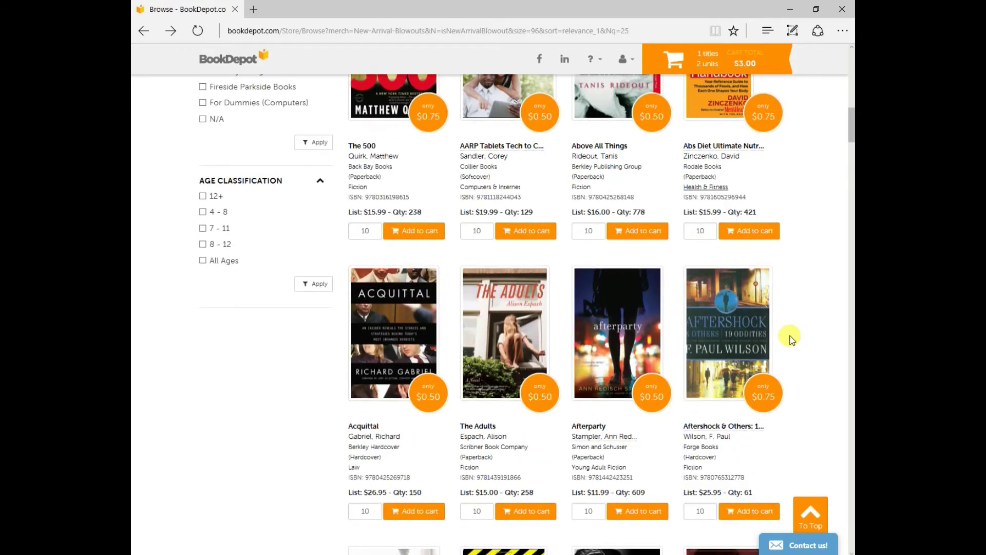
{"action": "scroll", "coordinate": [787, 335], "scroll_direction": "down", "scroll_amount": 3}
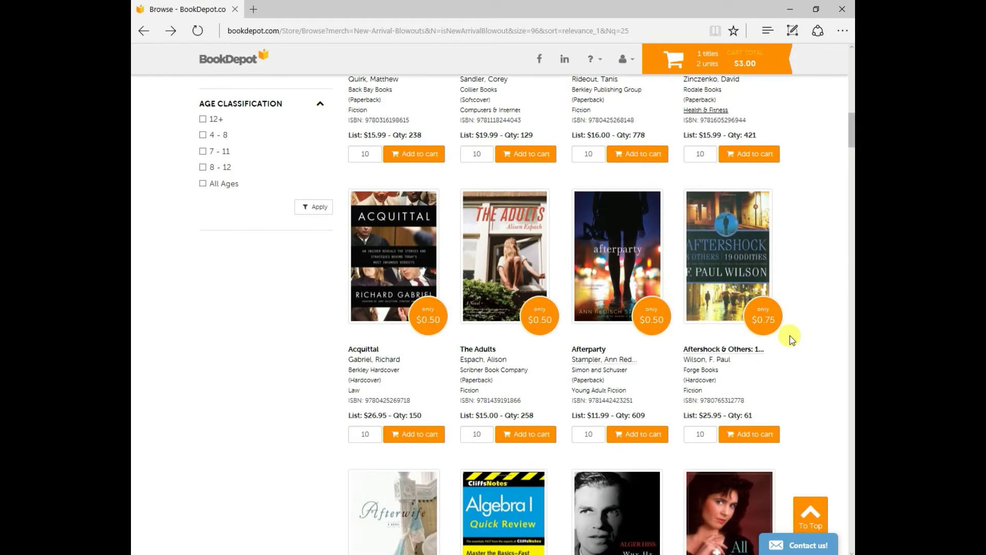
{"action": "left_click", "coordinate": [743, 437]}
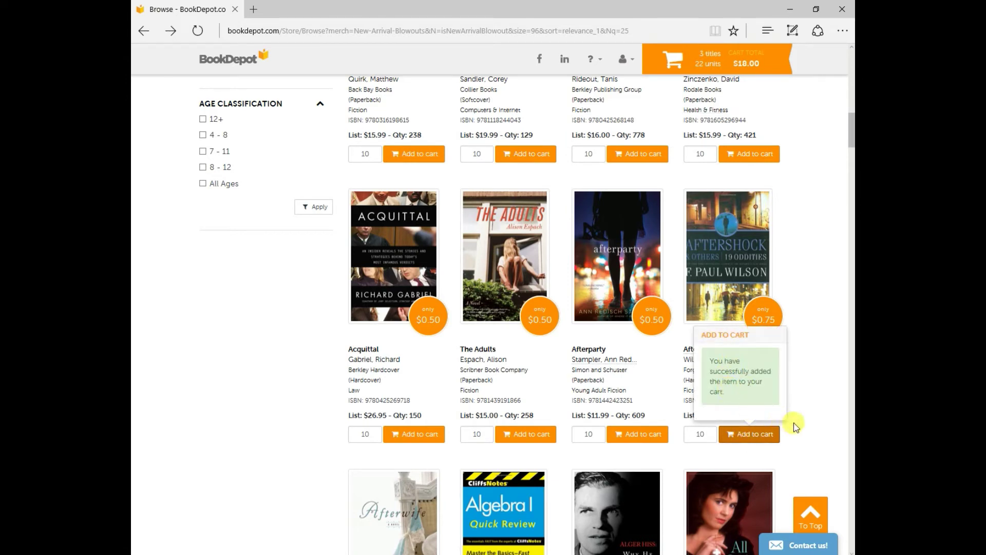
Scroll through the rest of the blowout results, then jump back to the top.
{"action": "scroll", "coordinate": [797, 427], "scroll_direction": "down", "scroll_amount": 5}
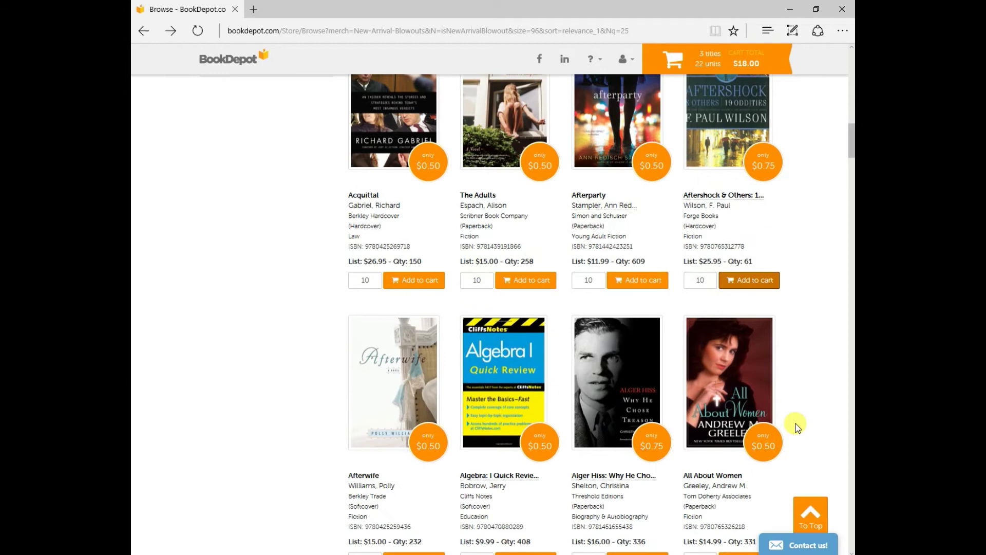
{"action": "scroll", "coordinate": [798, 428], "scroll_direction": "down", "scroll_amount": 2}
{"action": "scroll", "coordinate": [798, 427], "scroll_direction": "down", "scroll_amount": 3}
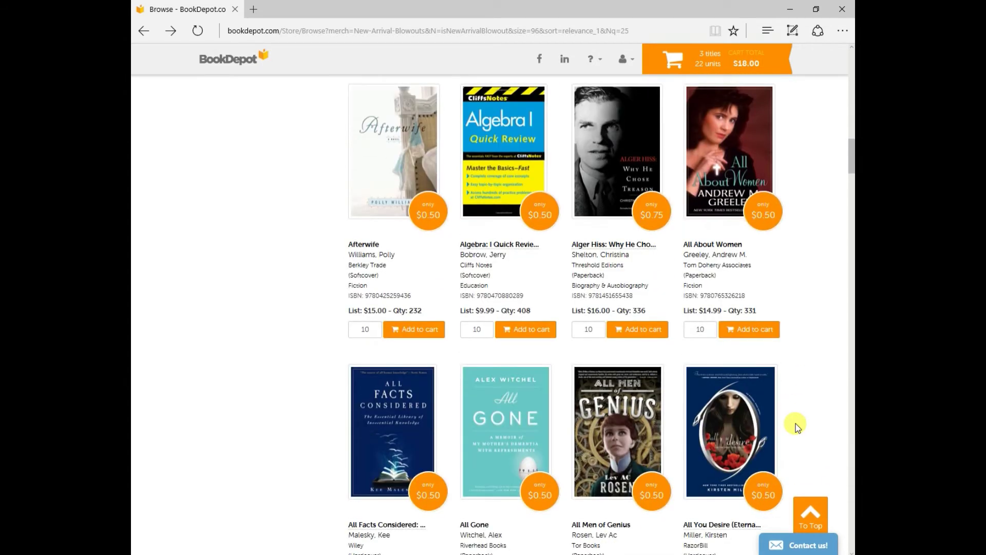
{"action": "scroll", "coordinate": [798, 427], "scroll_direction": "down", "scroll_amount": 2}
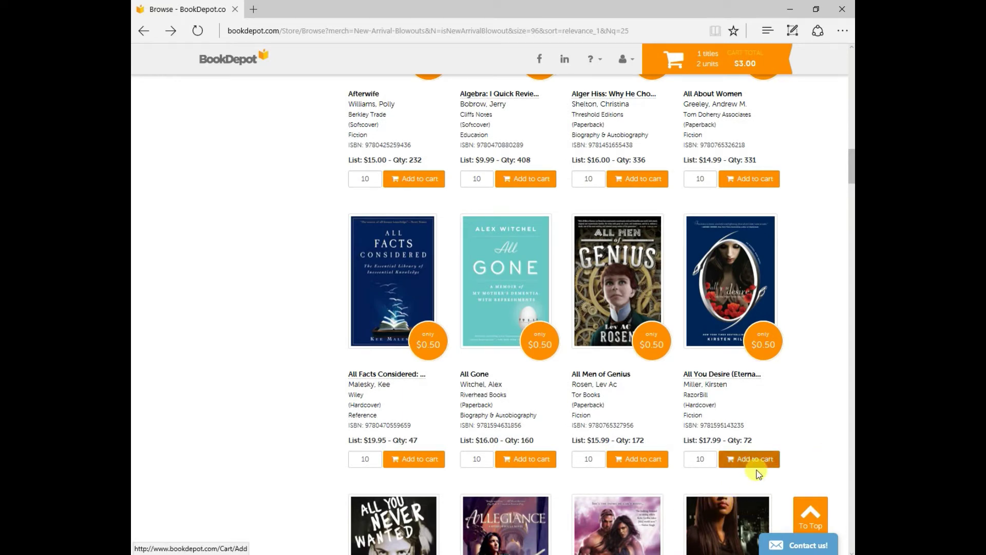
{"action": "left_click", "coordinate": [812, 514]}
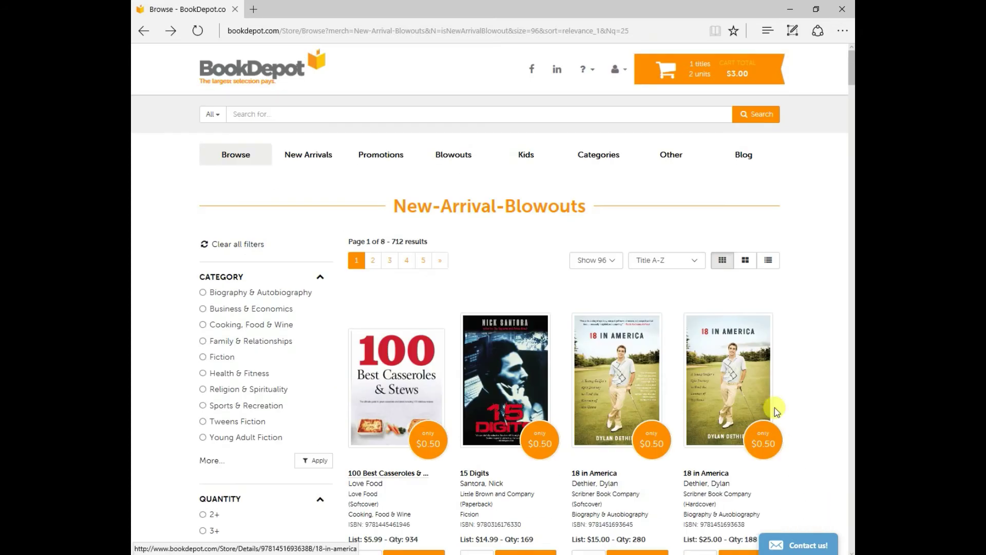
Open the Other Browsing page from the main navigation bar.
{"action": "left_click", "coordinate": [672, 155]}
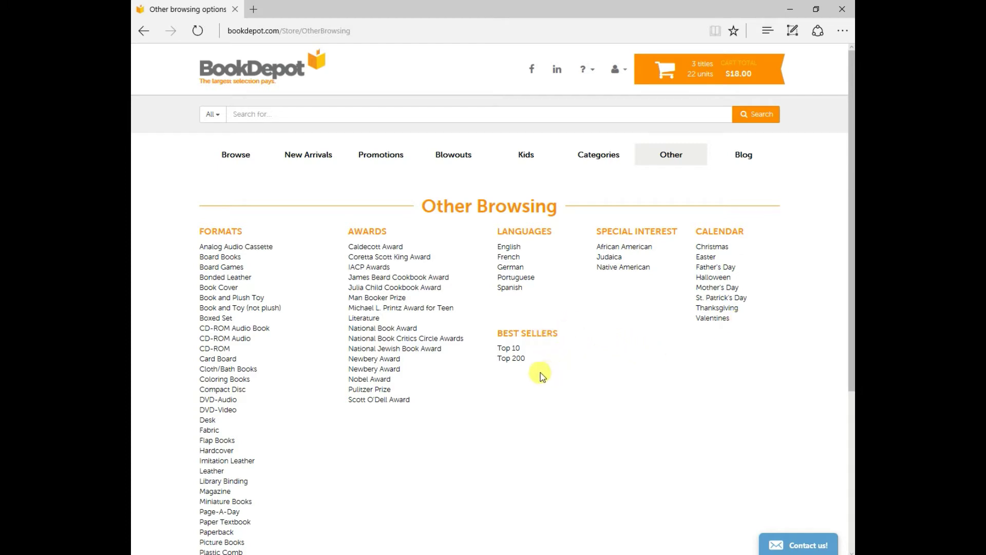
Show the Top 200 best sellers and highlight the 196 results count.
{"action": "left_click", "coordinate": [510, 365]}
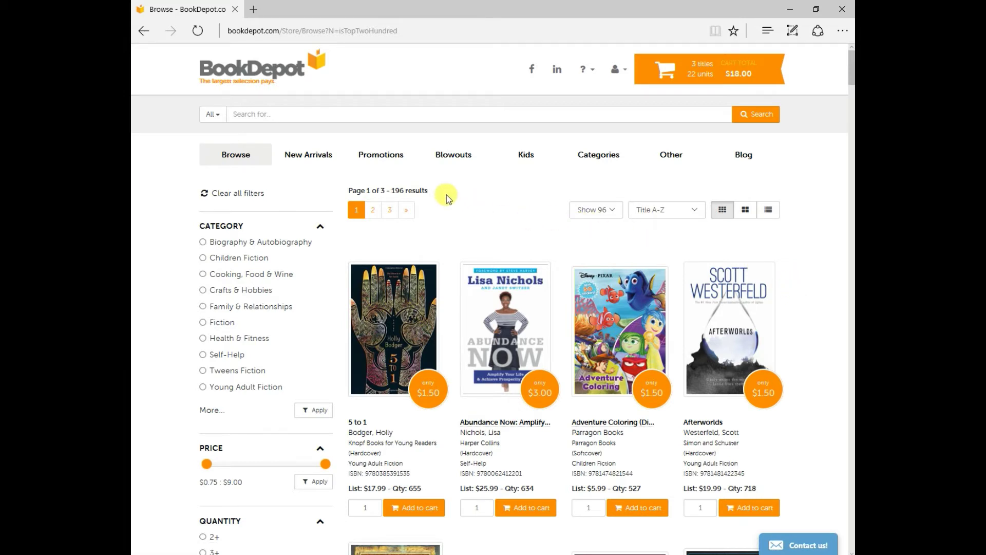
{"action": "left_click_drag", "start_coordinate": [393, 190], "coordinate": [432, 190]}
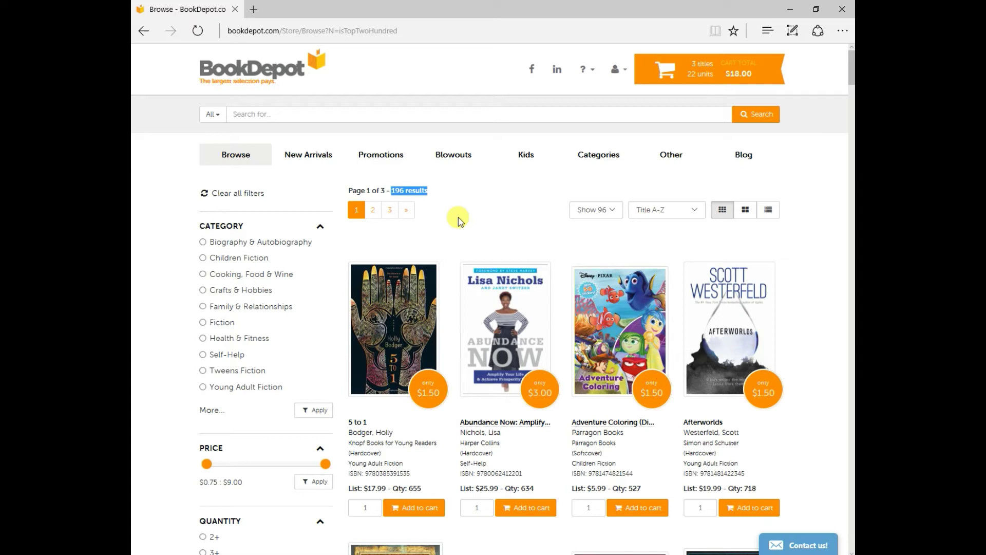
{"action": "left_click", "coordinate": [459, 220]}
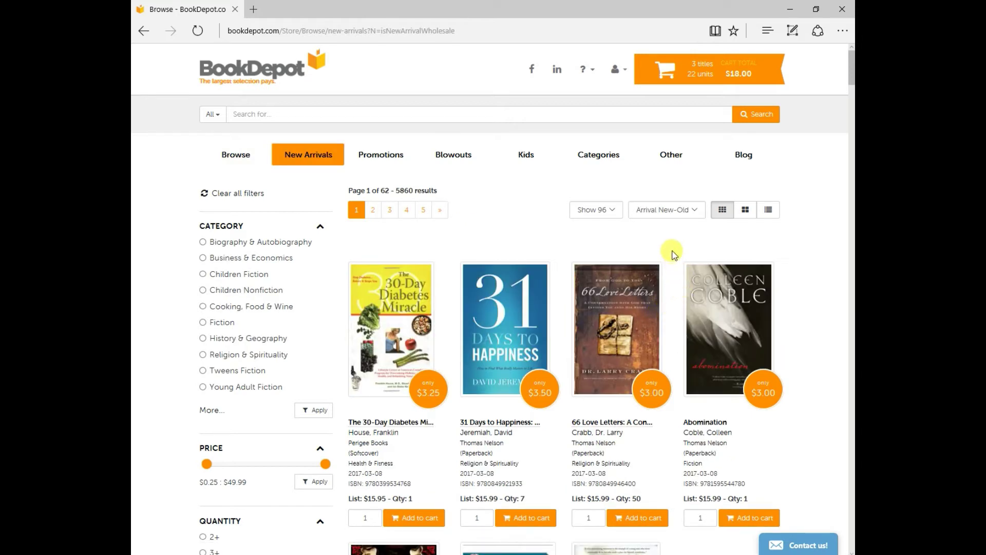
{"action": "left_click", "coordinate": [619, 72]}
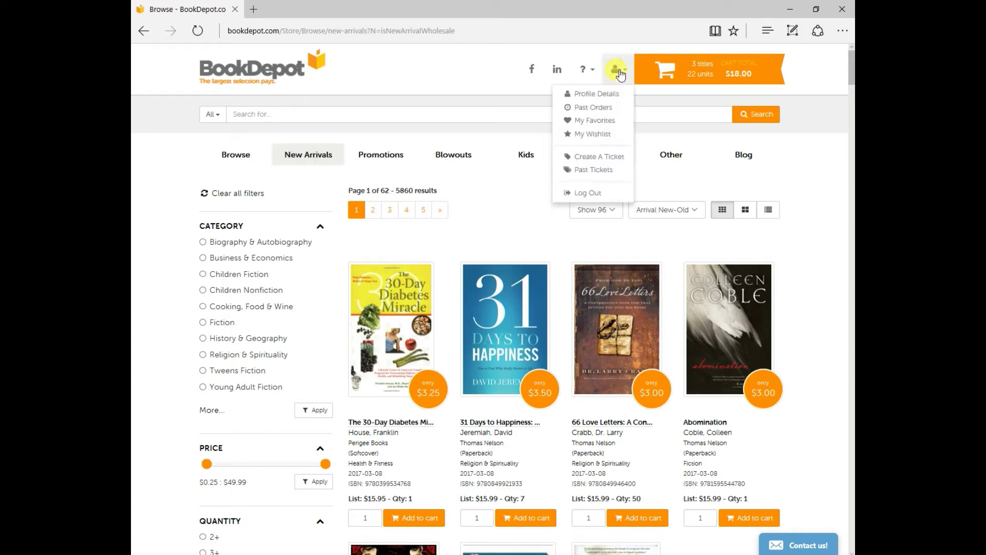
{"action": "left_click", "coordinate": [594, 157]}
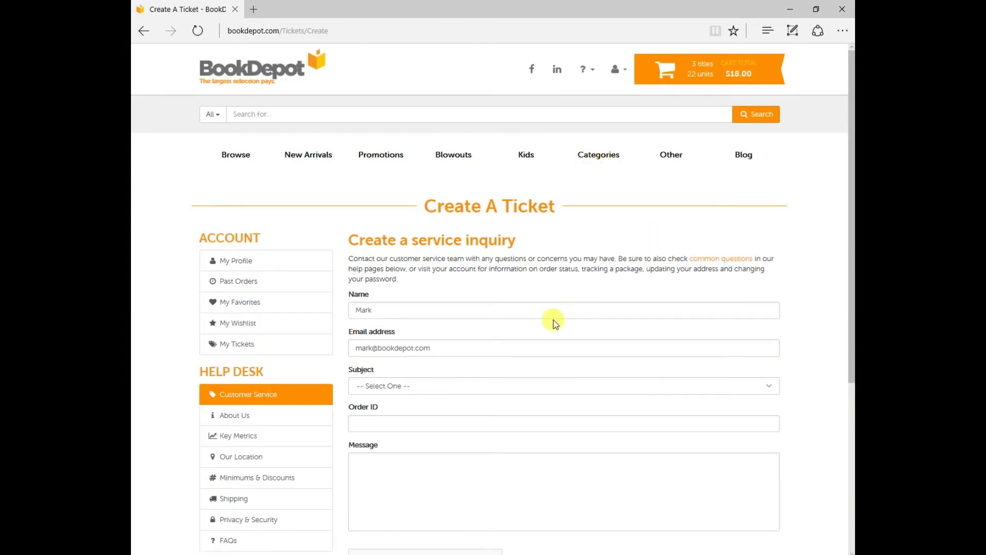
{"action": "scroll", "coordinate": [522, 332], "scroll_direction": "down", "scroll_amount": 2}
{"action": "scroll", "coordinate": [493, 329], "scroll_direction": "down", "scroll_amount": 2}
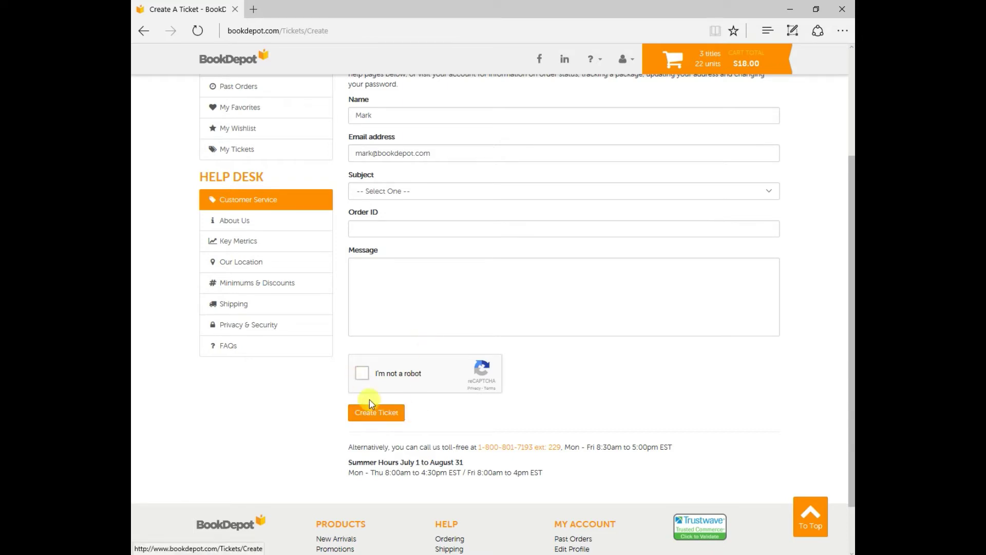
{"action": "scroll", "coordinate": [568, 395], "scroll_direction": "up", "scroll_amount": 4}
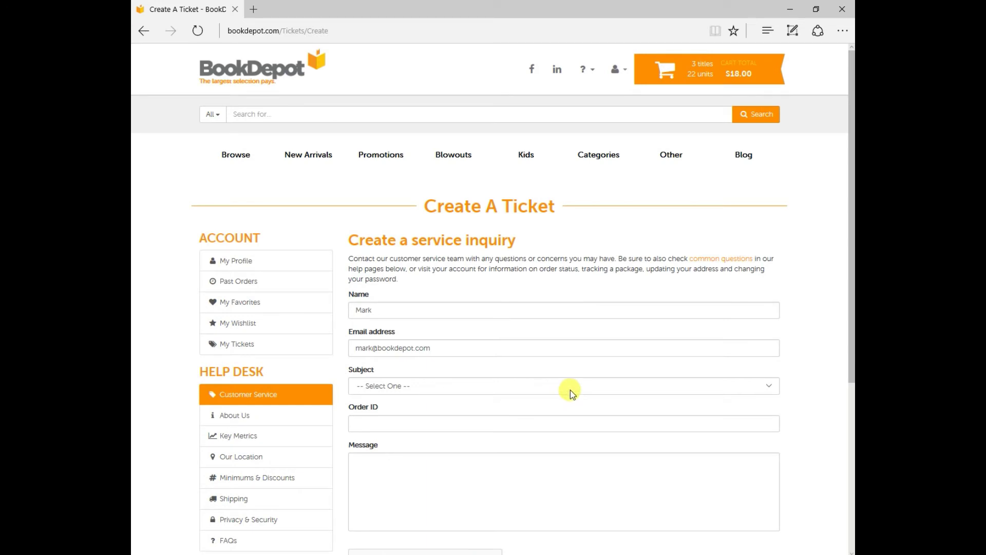
{"action": "scroll", "coordinate": [577, 393], "scroll_direction": "down", "scroll_amount": 5}
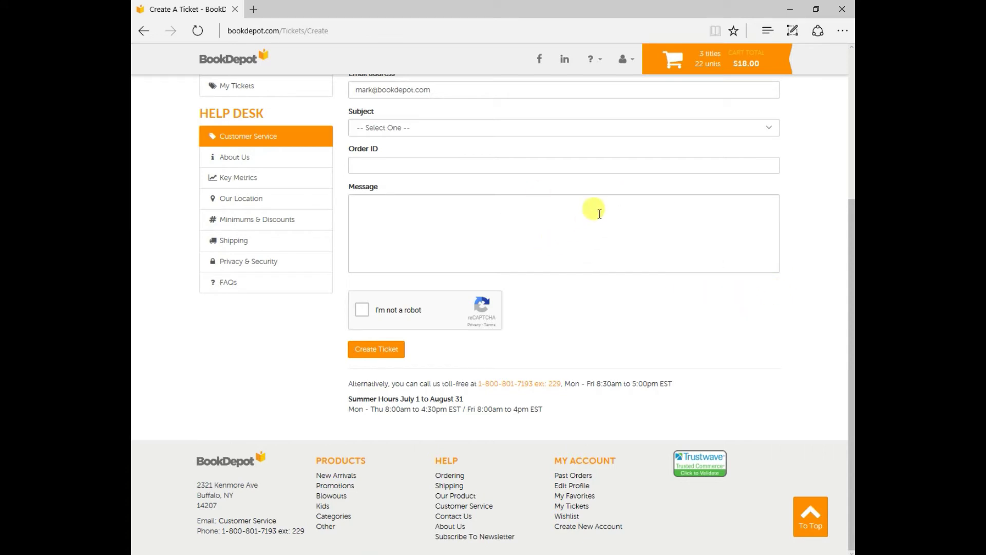
Open the help dropdown in the header to reach the About Us page.
{"action": "left_click", "coordinate": [594, 61]}
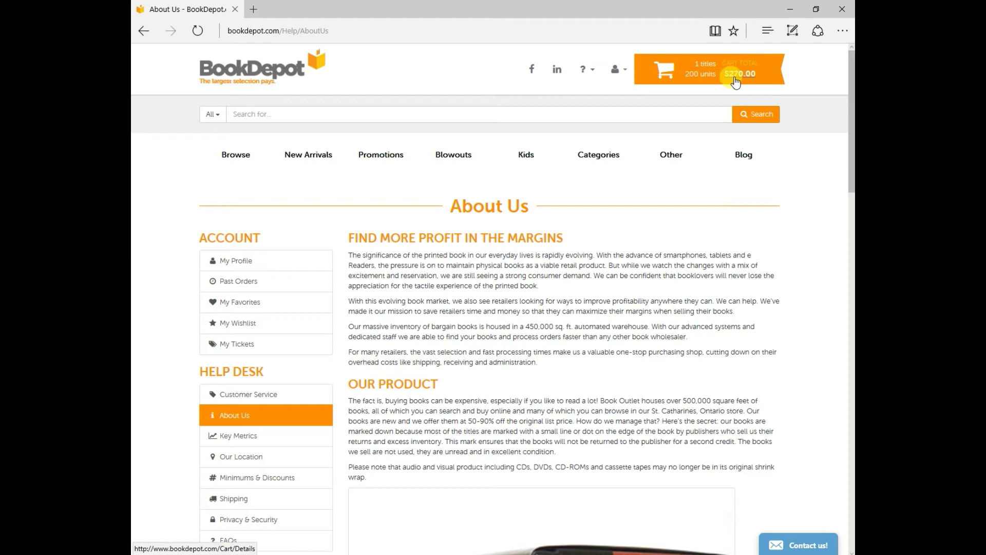
View the cart with 200 copies of Still Foolin' 'Em, then select the quantity and coupon field.
{"action": "left_click", "coordinate": [708, 68]}
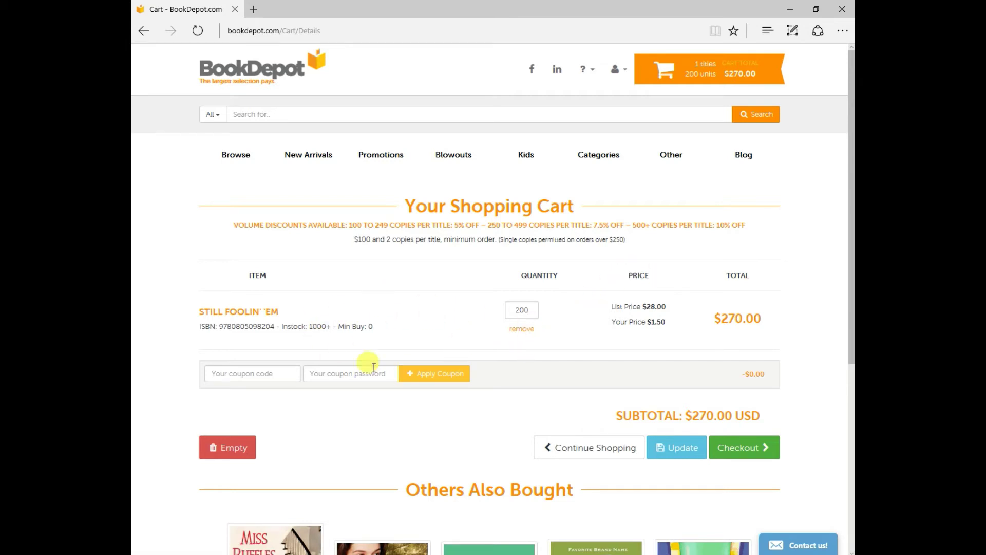
{"action": "double_click", "coordinate": [524, 309]}
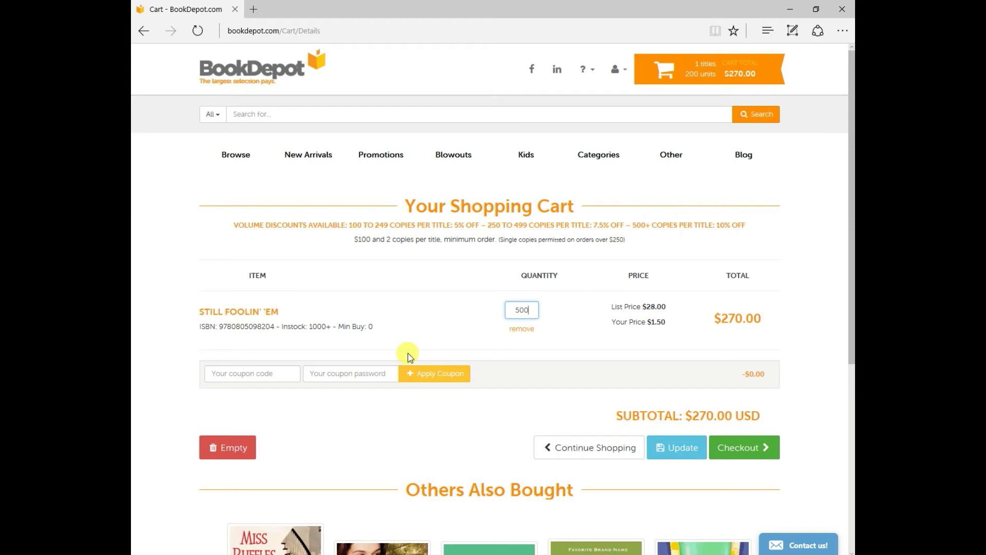
{"action": "left_click", "coordinate": [278, 373]}
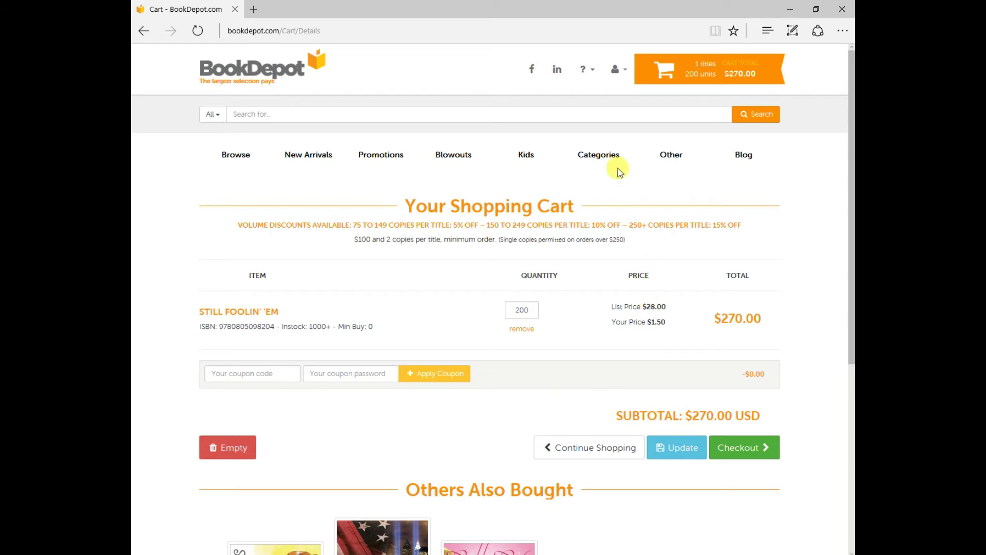
Go to Profile Details from the account menu, review the form, and save it with Update Profile.
{"action": "left_click", "coordinate": [615, 71]}
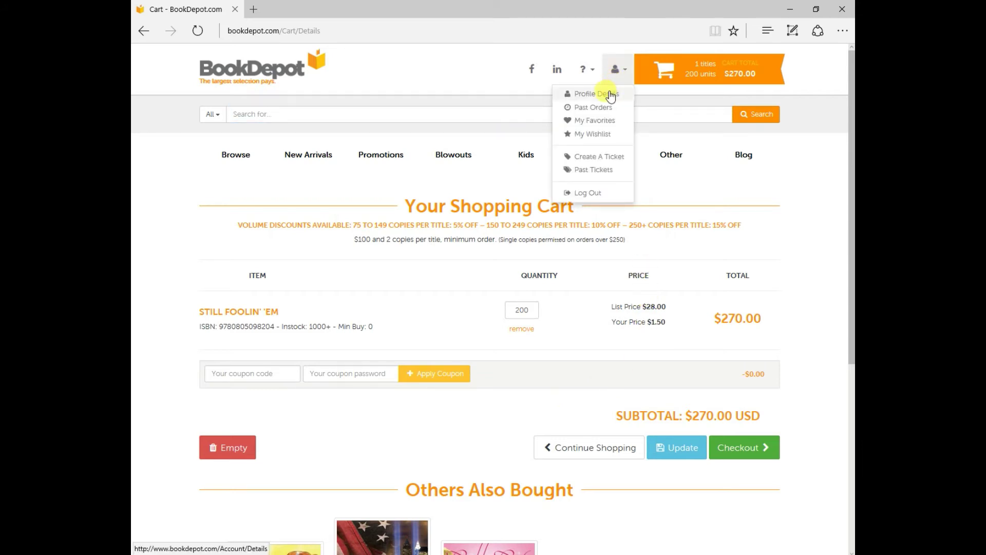
{"action": "left_click", "coordinate": [610, 93]}
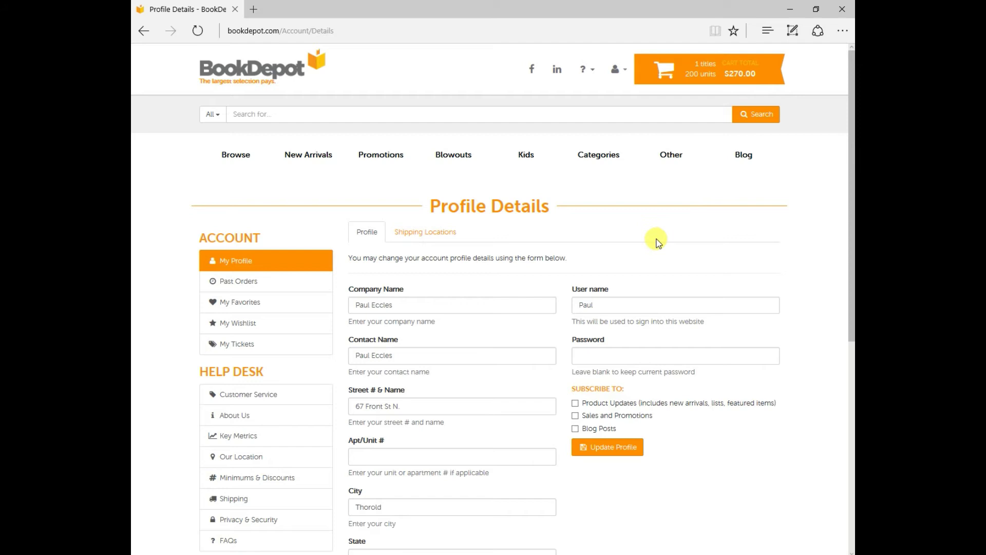
{"action": "scroll", "coordinate": [658, 242], "scroll_direction": "down", "scroll_amount": 4}
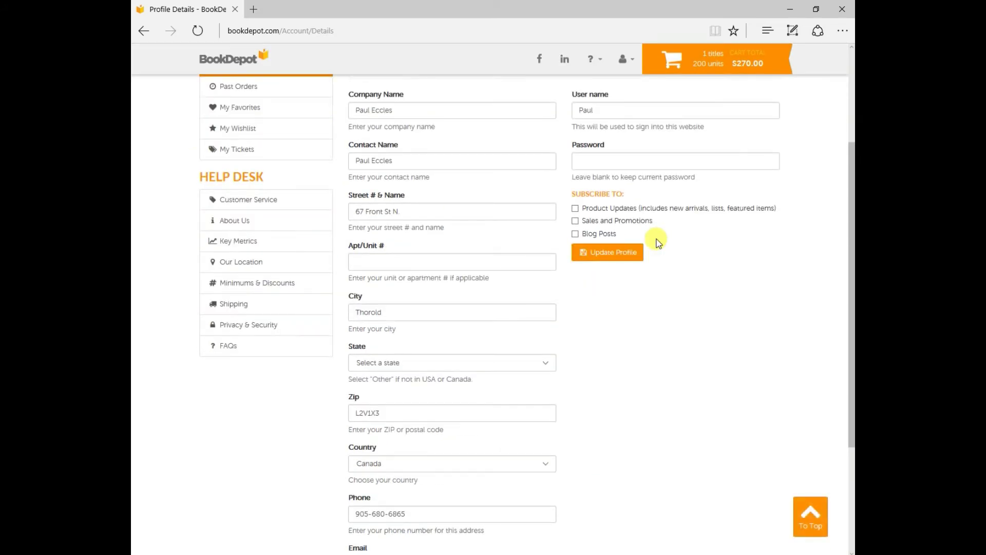
{"action": "scroll", "coordinate": [664, 243], "scroll_direction": "down", "scroll_amount": 3}
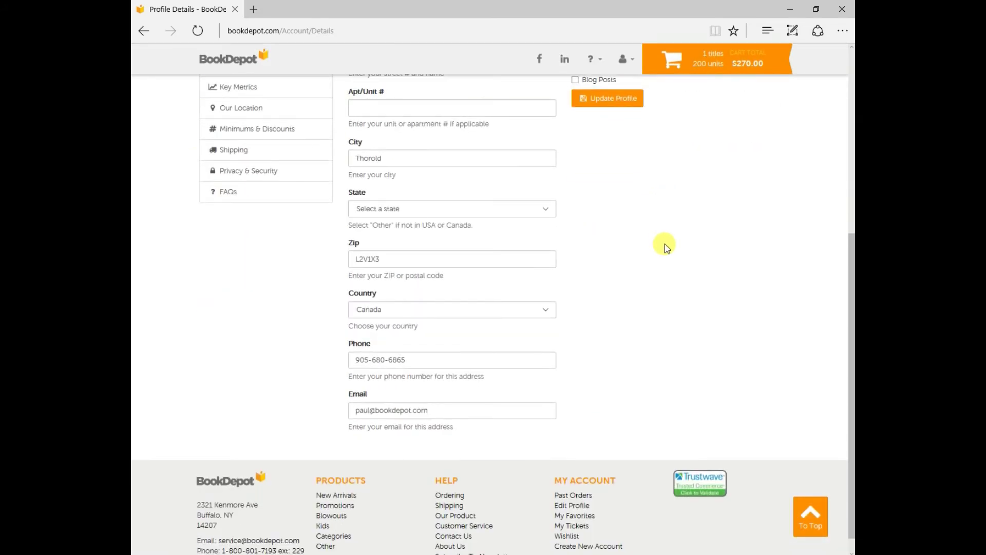
{"action": "scroll", "coordinate": [678, 253], "scroll_direction": "up", "scroll_amount": 3}
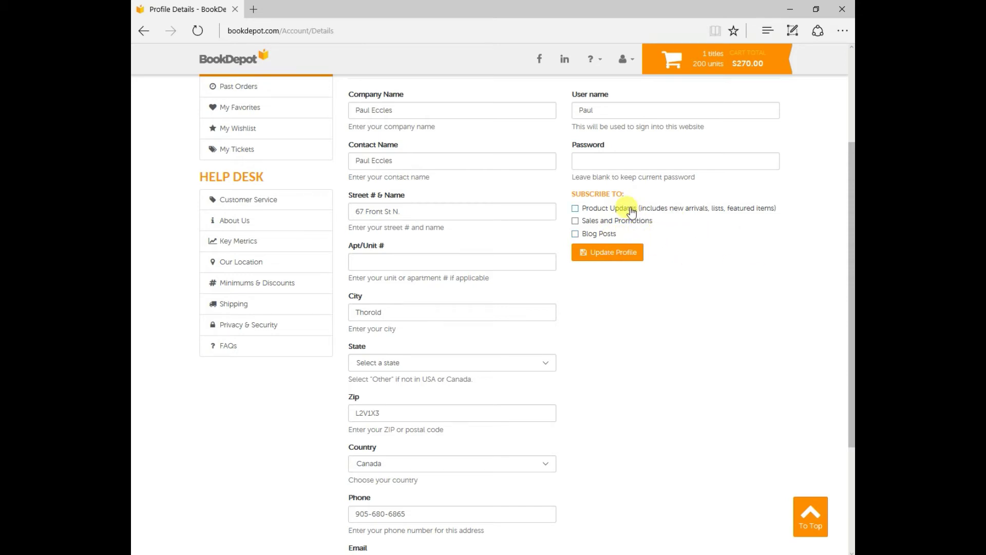
{"action": "left_click", "coordinate": [613, 253]}
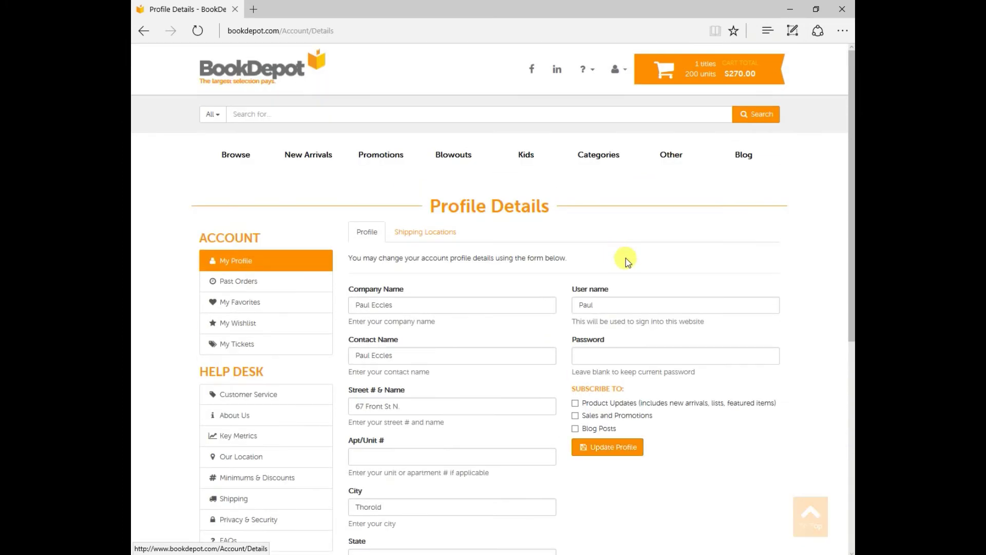
Switch Profile Details to the Shipping Locations tab listing two saved sample locations.
{"action": "left_click", "coordinate": [438, 235]}
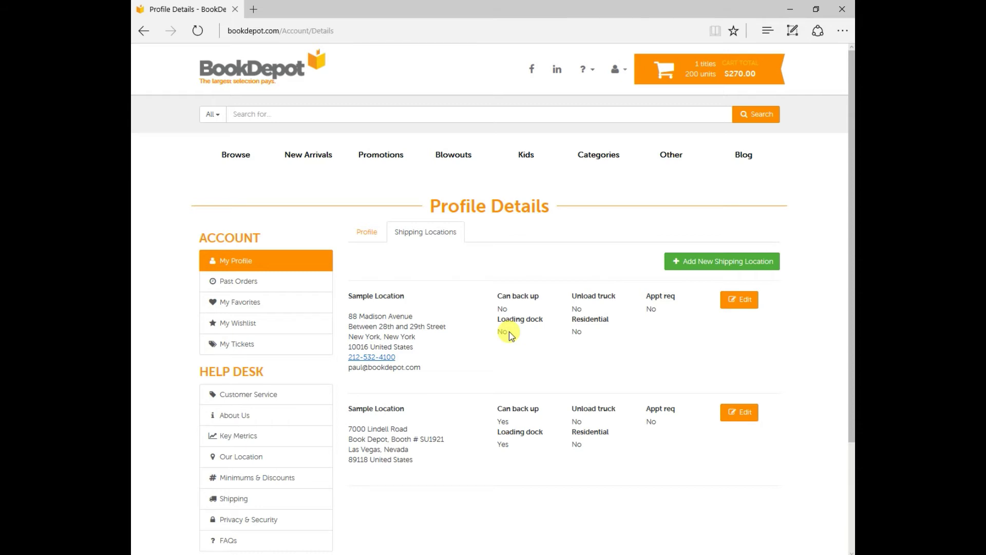
From the Ready-to-Read search results, add Katy Duck Goes to Work to the General favorites folder.
{"action": "middle_click", "coordinate": [236, 155]}
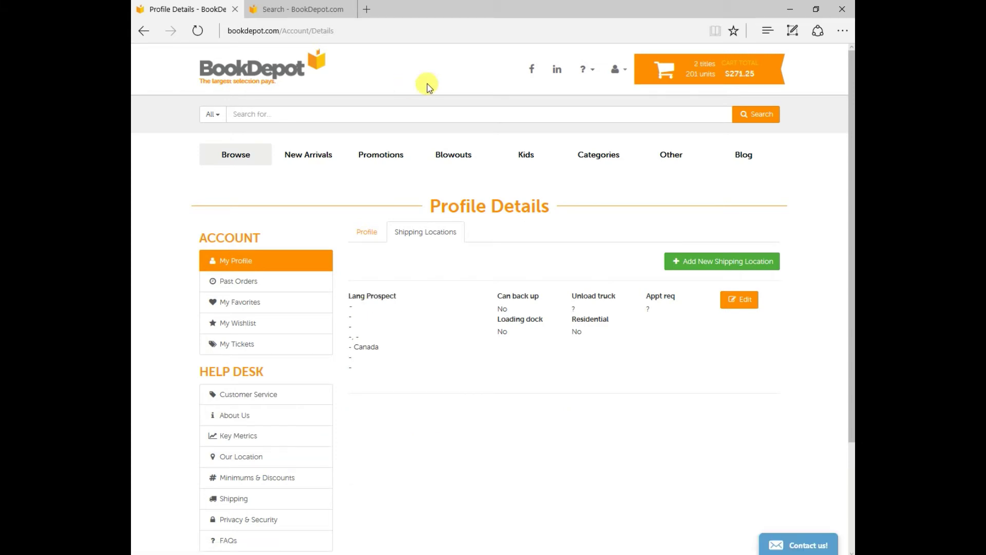
{"action": "left_click", "coordinate": [310, 10]}
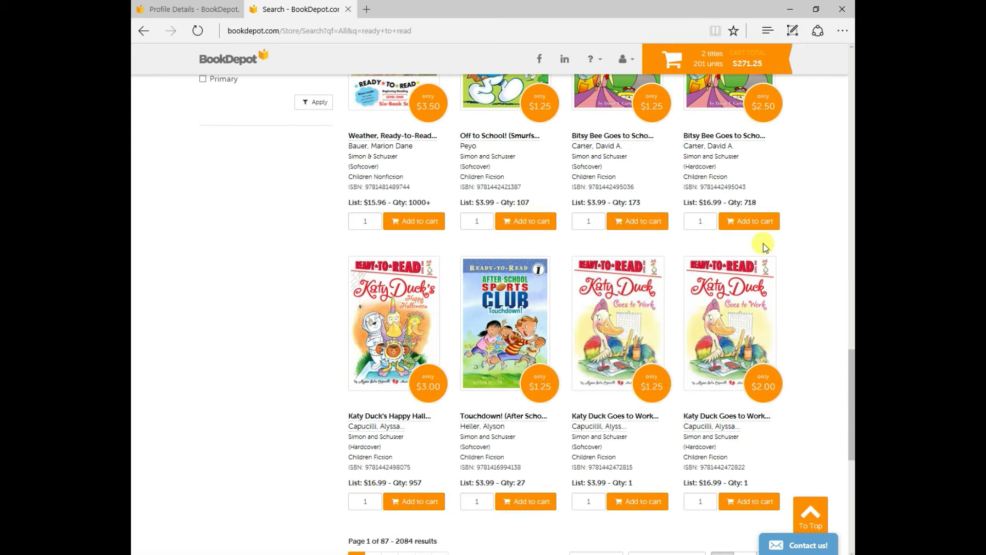
{"action": "left_click", "coordinate": [651, 325]}
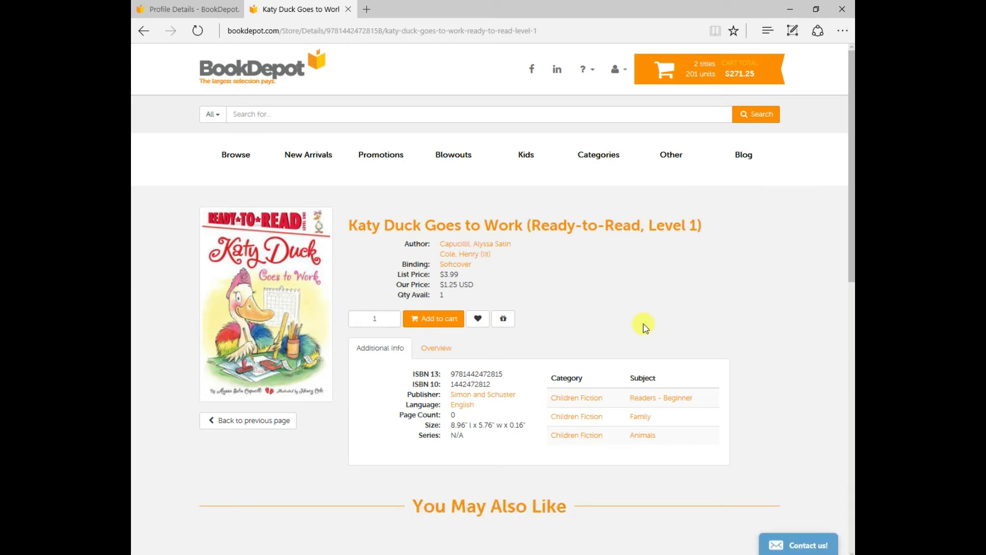
{"action": "left_click", "coordinate": [479, 322]}
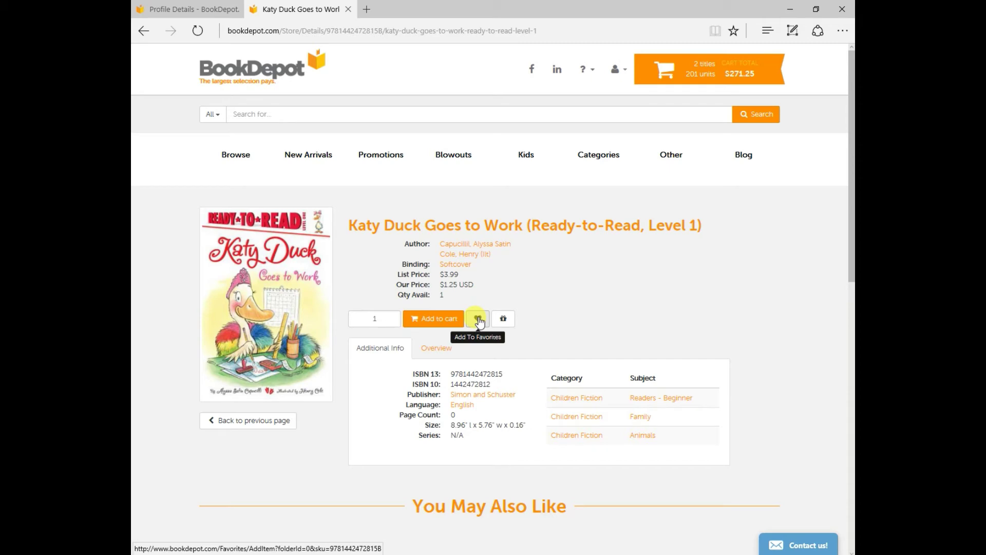
{"action": "left_click", "coordinate": [478, 321]}
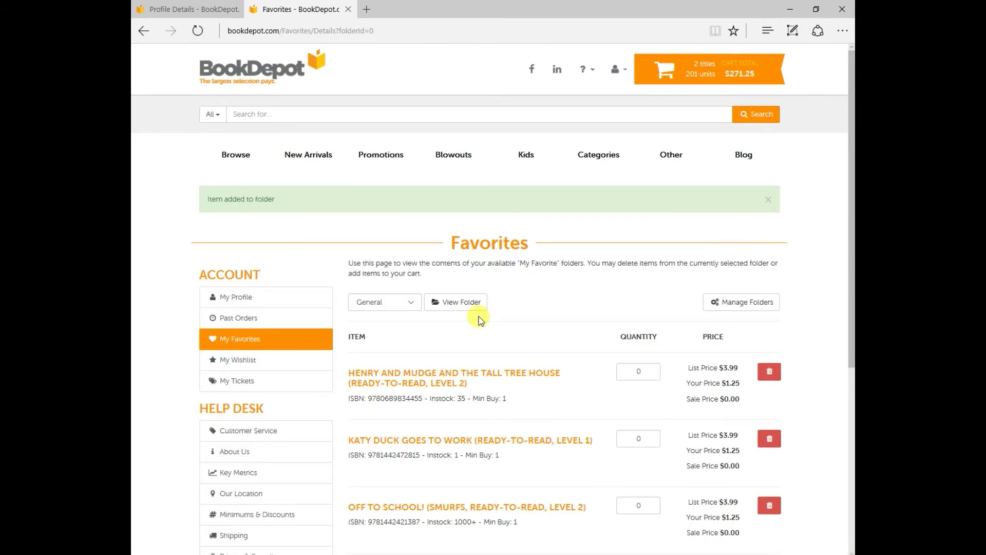
Set the Off to School! favorite's quantity to 50 and add the favorites to the cart.
{"action": "scroll", "coordinate": [549, 318], "scroll_direction": "down", "scroll_amount": 3}
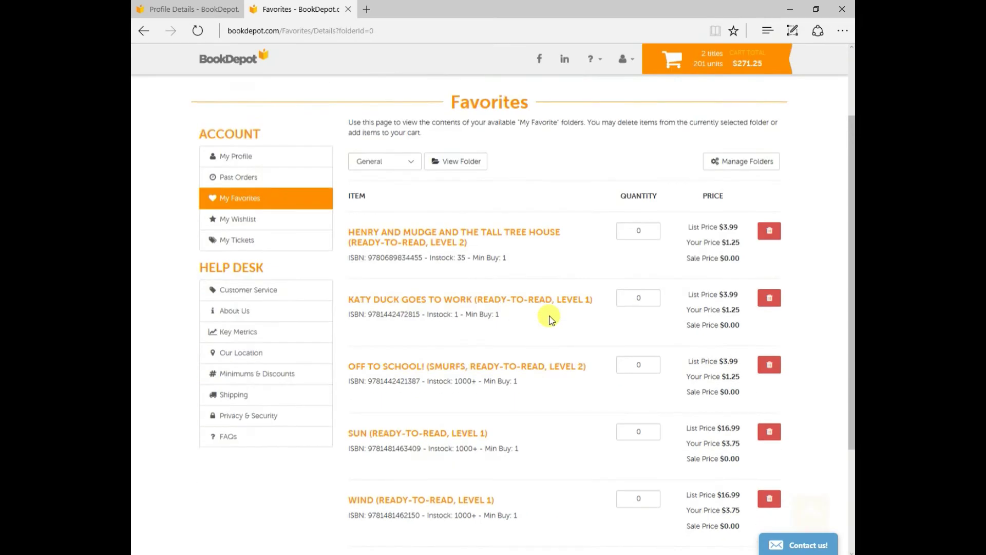
{"action": "scroll", "coordinate": [551, 320], "scroll_direction": "down", "scroll_amount": 1}
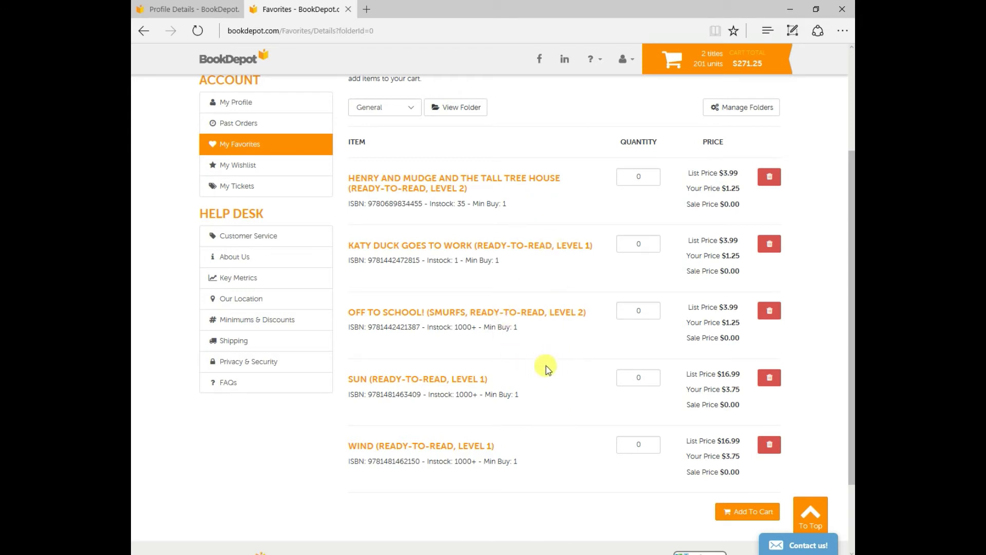
{"action": "scroll", "coordinate": [548, 368], "scroll_direction": "up", "scroll_amount": 4}
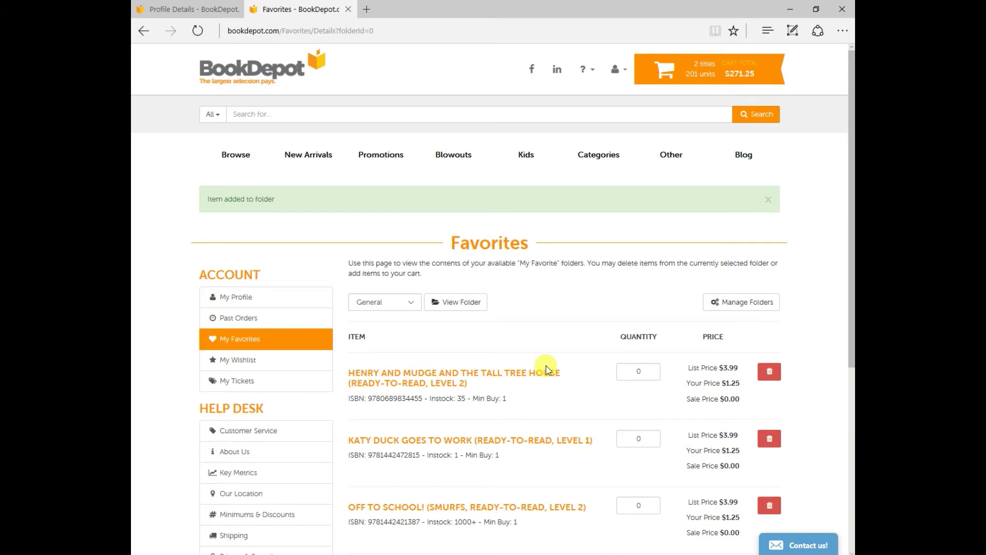
{"action": "scroll", "coordinate": [547, 369], "scroll_direction": "down", "scroll_amount": 2}
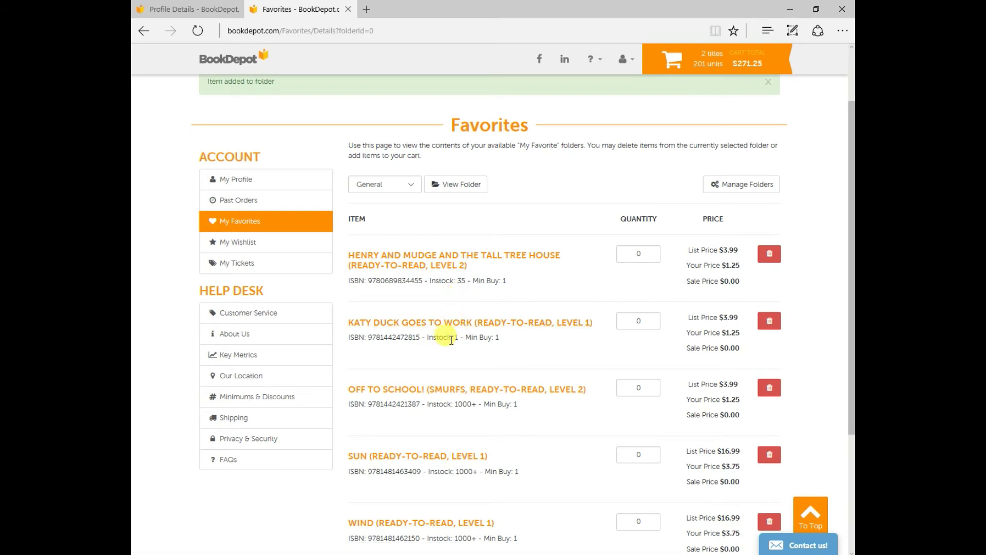
{"action": "scroll", "coordinate": [473, 352], "scroll_direction": "down", "scroll_amount": 1}
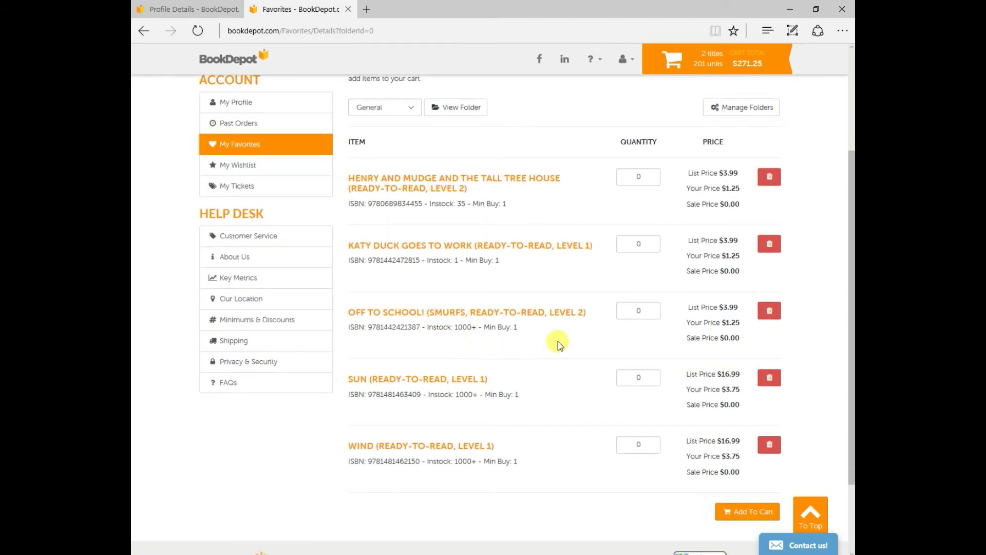
{"action": "double_click", "coordinate": [644, 311]}
{"action": "type", "text": "50"}
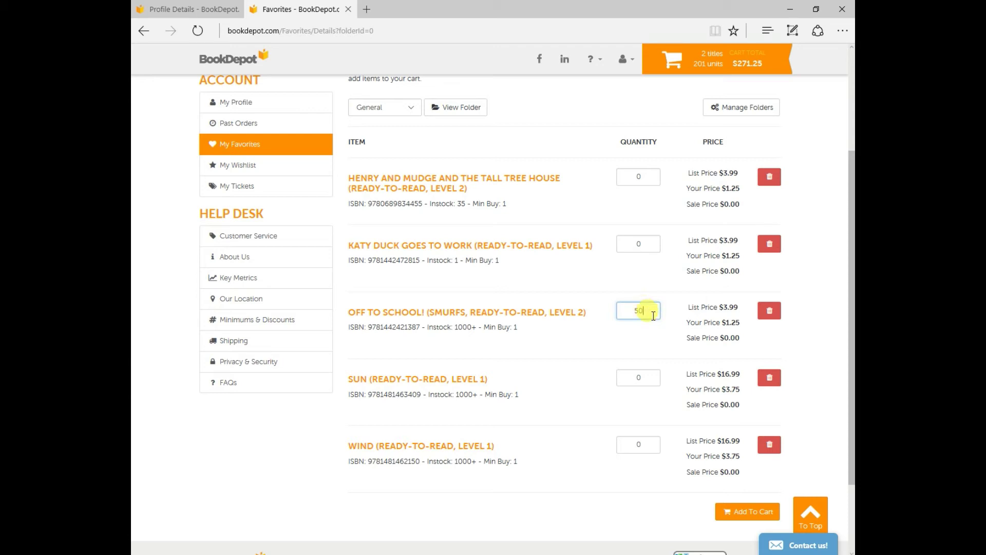
{"action": "left_click", "coordinate": [635, 341]}
{"action": "left_click", "coordinate": [752, 514]}
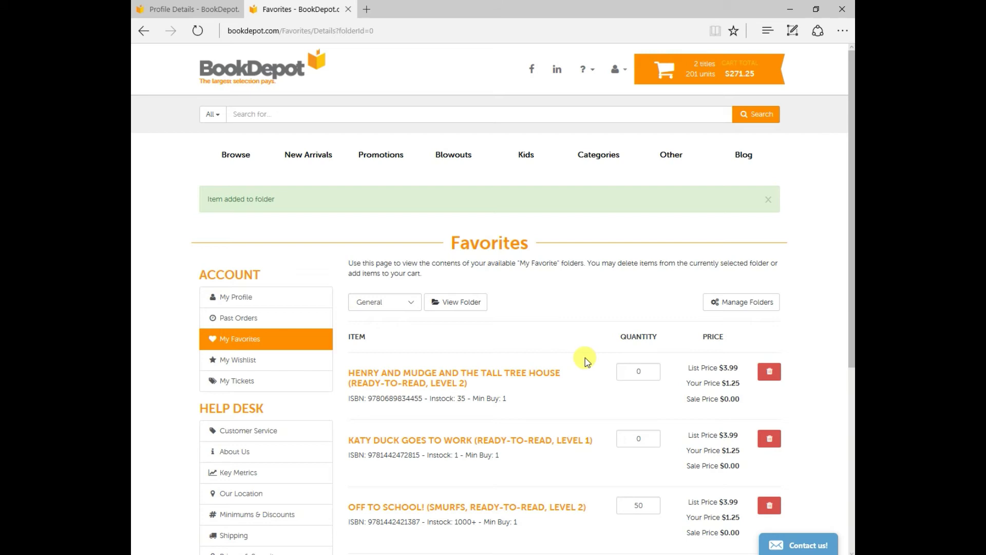
{"action": "left_click", "coordinate": [414, 307]}
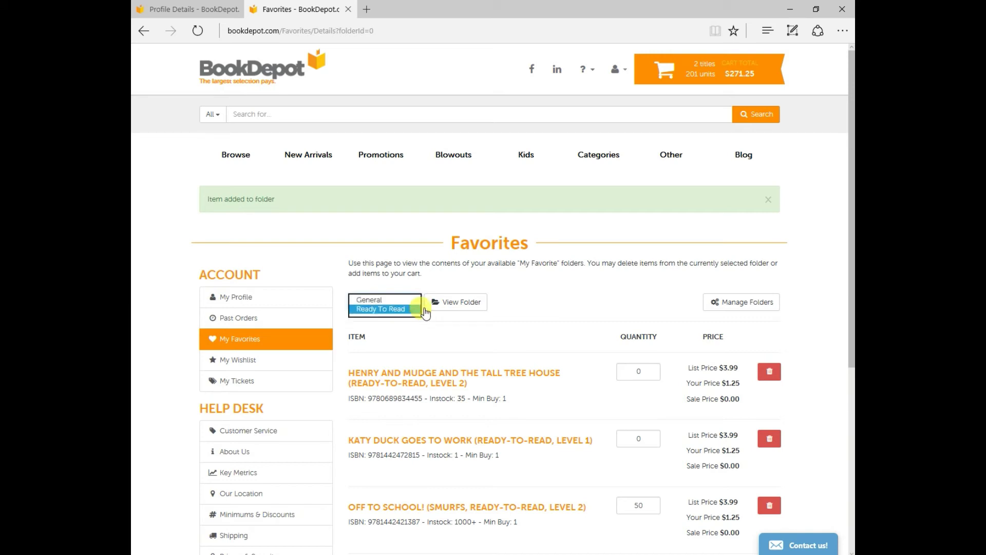
View the Ready To Read folder's items, then go to the Manage Favorites page.
{"action": "left_click", "coordinate": [405, 313]}
{"action": "left_click", "coordinate": [469, 306]}
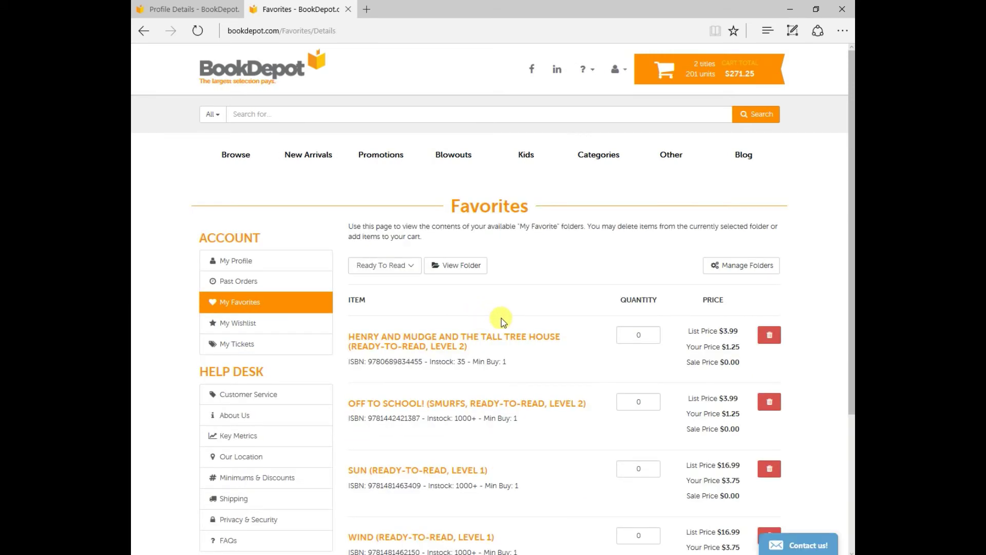
{"action": "scroll", "coordinate": [600, 324], "scroll_direction": "down", "scroll_amount": 2}
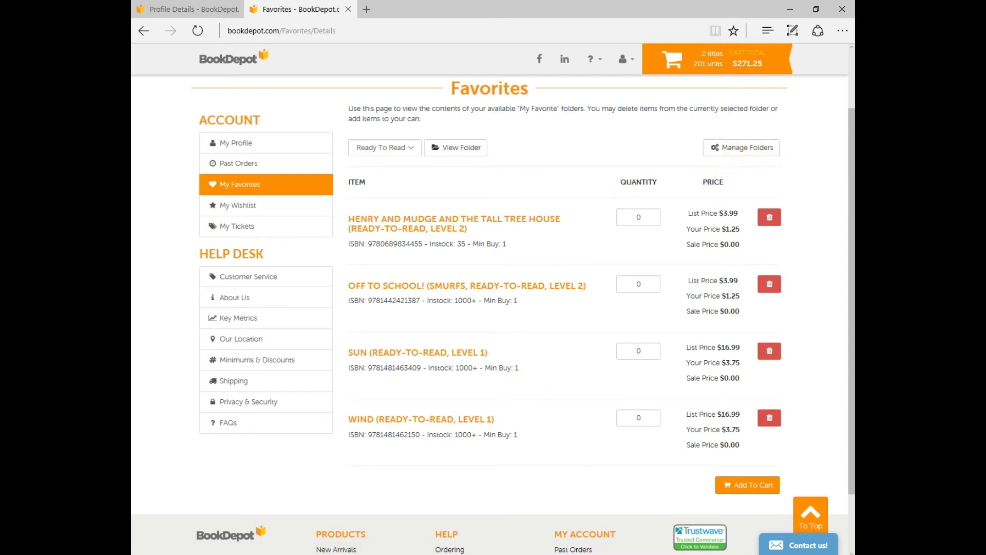
{"action": "left_click", "coordinate": [743, 149]}
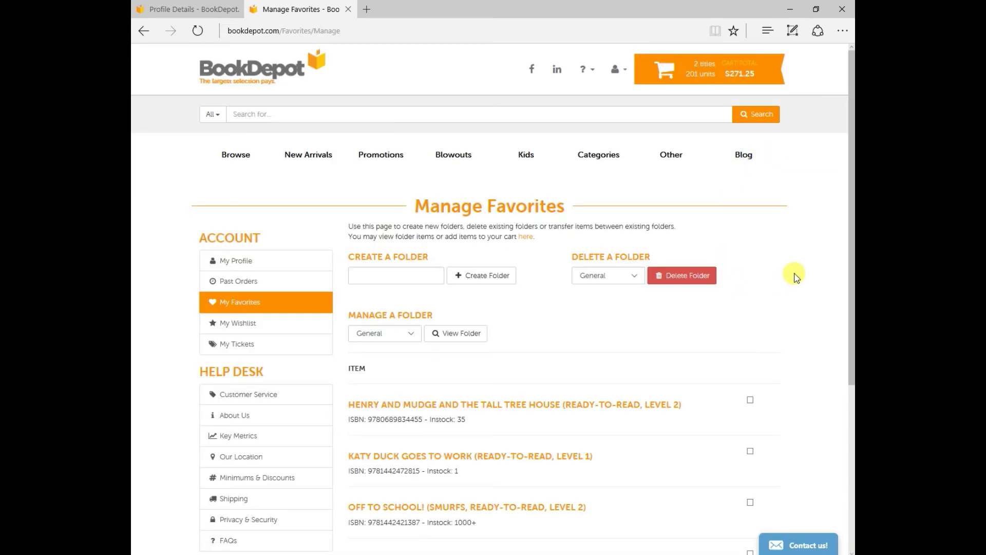
Keep the General folder selected and tick the favorite books down to WIND.
{"action": "scroll", "coordinate": [794, 276], "scroll_direction": "down", "scroll_amount": 2}
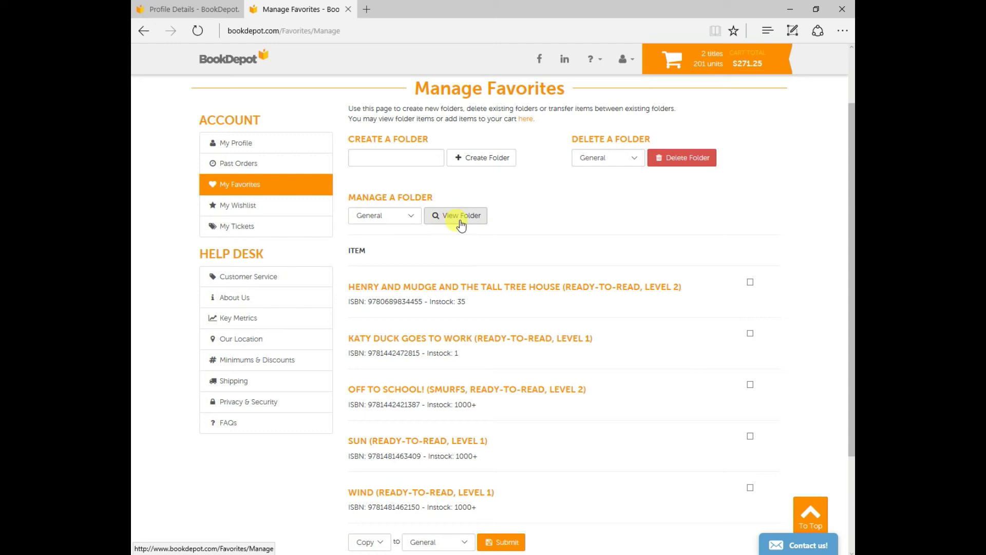
{"action": "left_click", "coordinate": [410, 215]}
{"action": "left_click", "coordinate": [643, 220]}
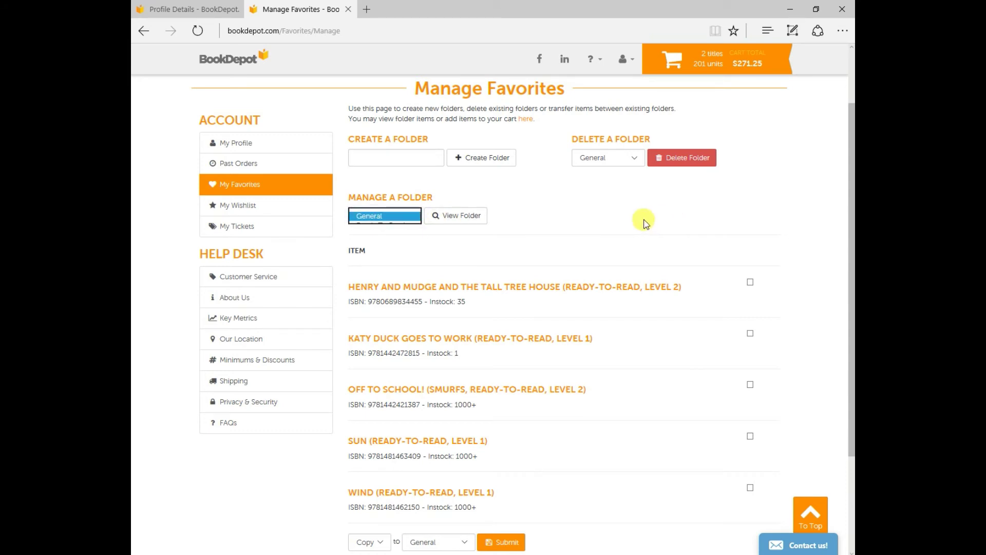
{"action": "left_click", "coordinate": [750, 284]}
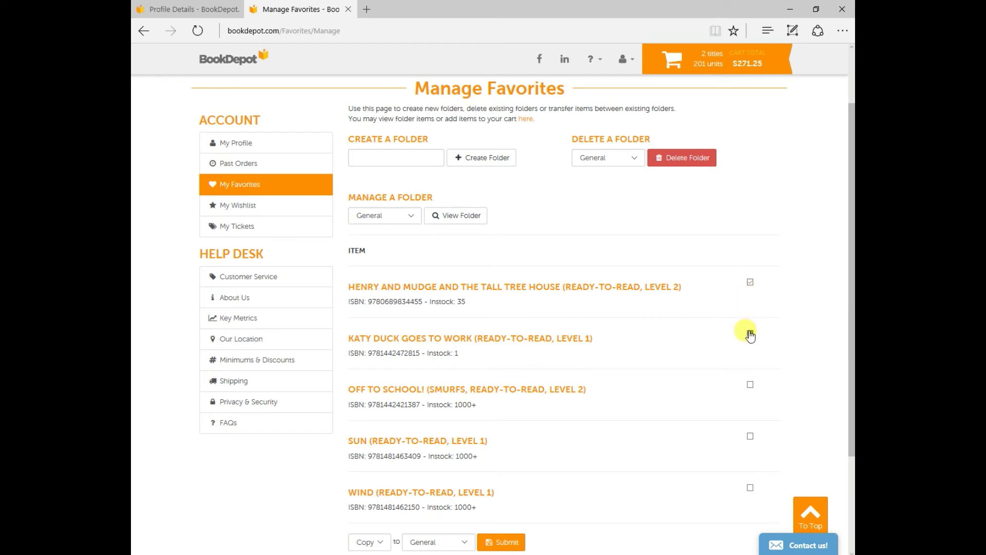
{"action": "left_click", "coordinate": [750, 384]}
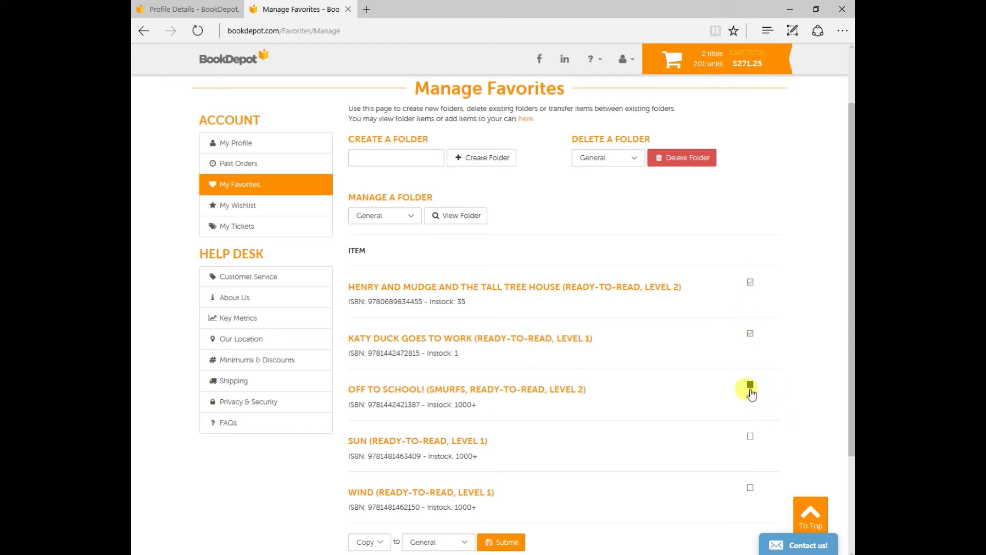
{"action": "left_click", "coordinate": [750, 435]}
{"action": "left_click", "coordinate": [750, 487]}
Copy the checked books into the Ready To Read folder.
{"action": "scroll", "coordinate": [729, 452], "scroll_direction": "down", "scroll_amount": 2}
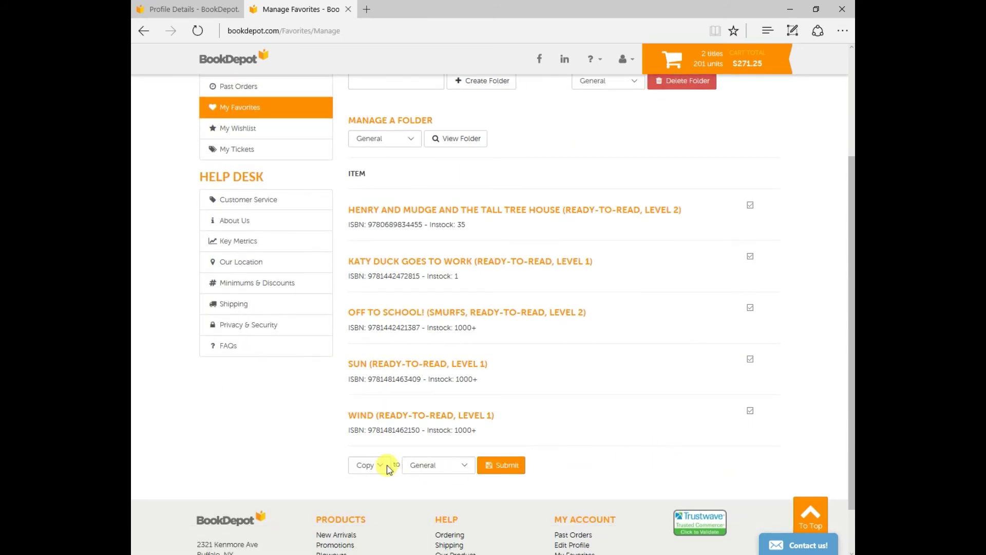
{"action": "left_click", "coordinate": [461, 468]}
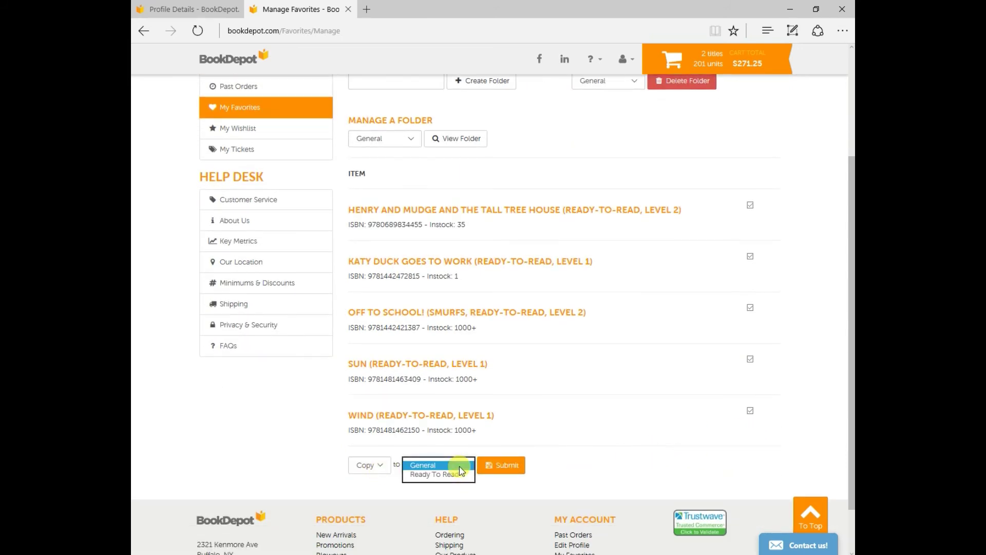
{"action": "left_click", "coordinate": [461, 473]}
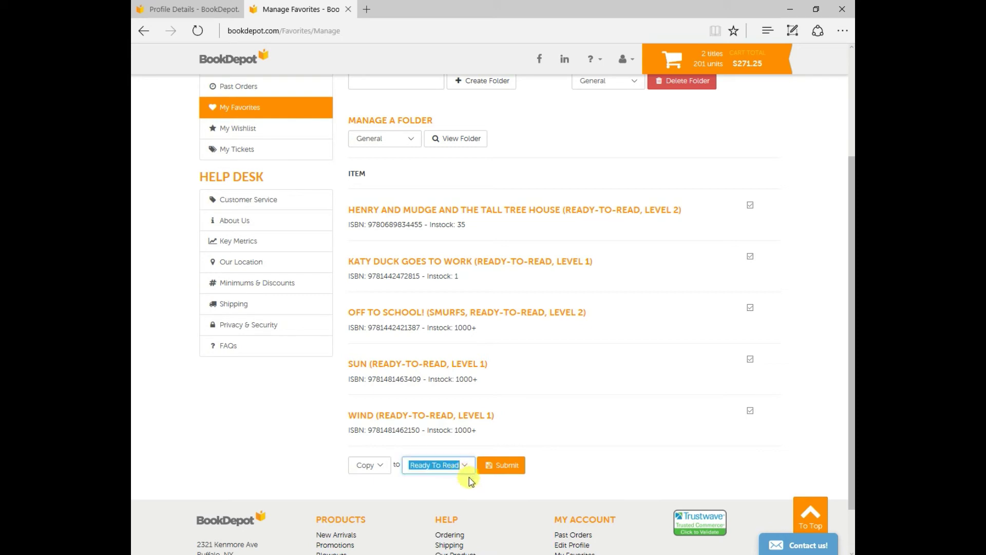
{"action": "left_click", "coordinate": [501, 465]}
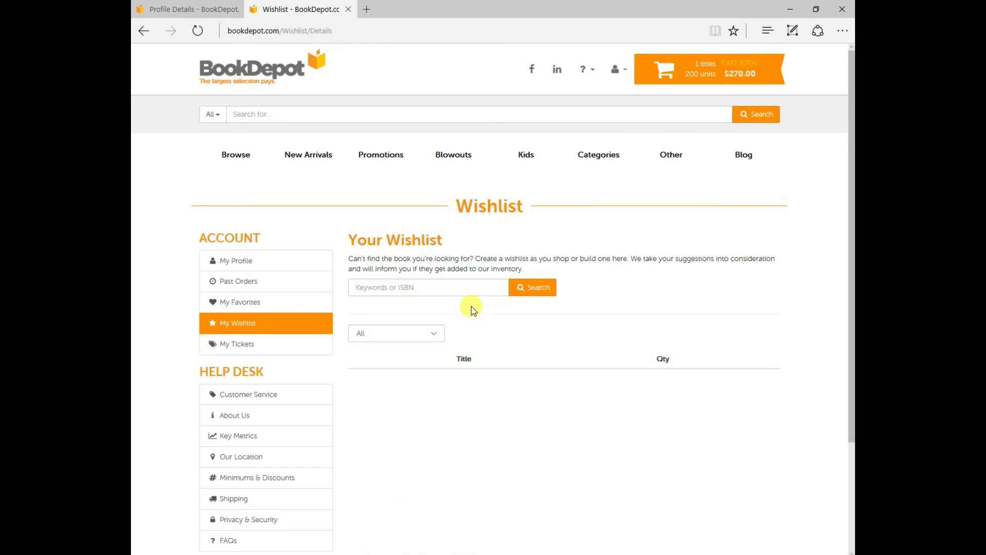
{"action": "left_click", "coordinate": [614, 71]}
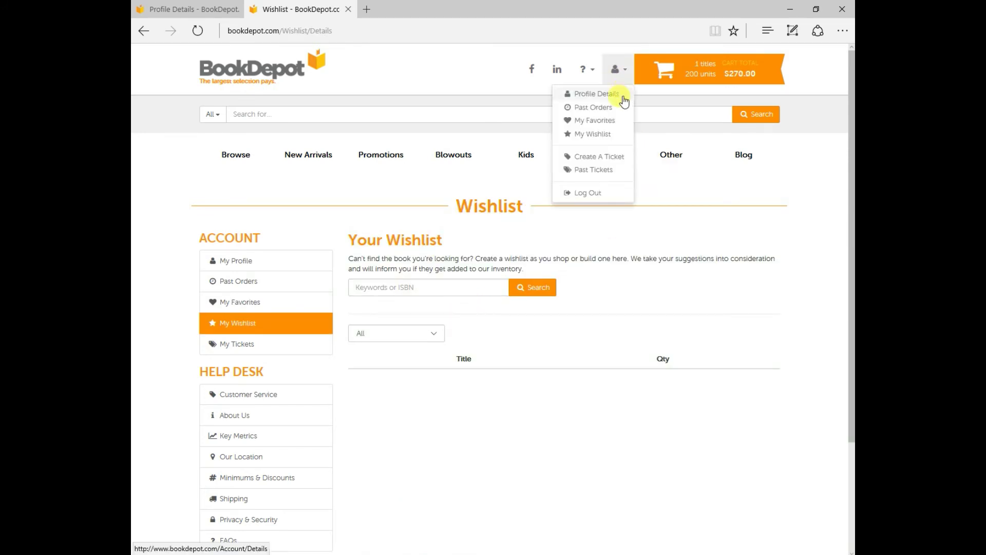
{"action": "left_click", "coordinate": [609, 134]}
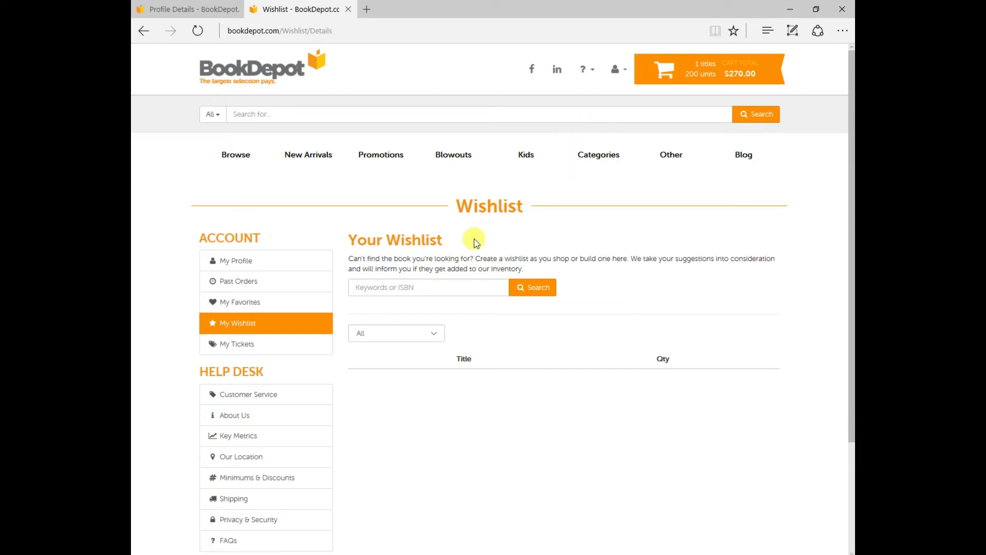
{"action": "left_click", "coordinate": [428, 285]}
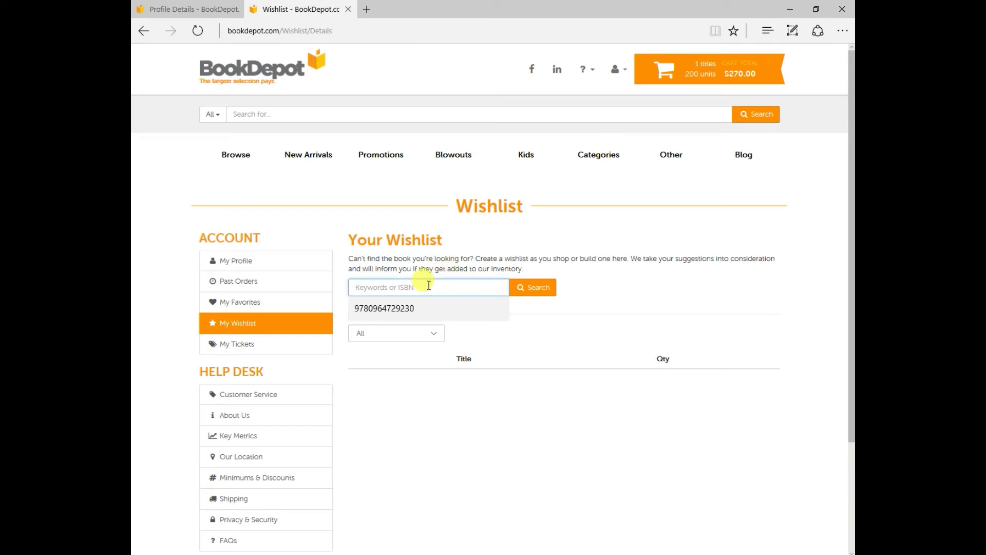
{"action": "key", "text": "ctrl+v"}
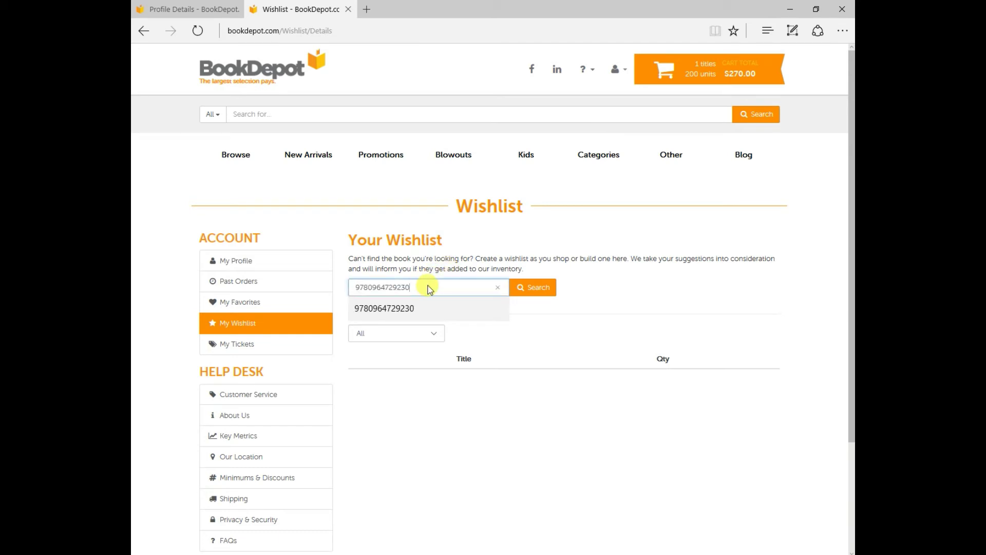
{"action": "left_click", "coordinate": [533, 297]}
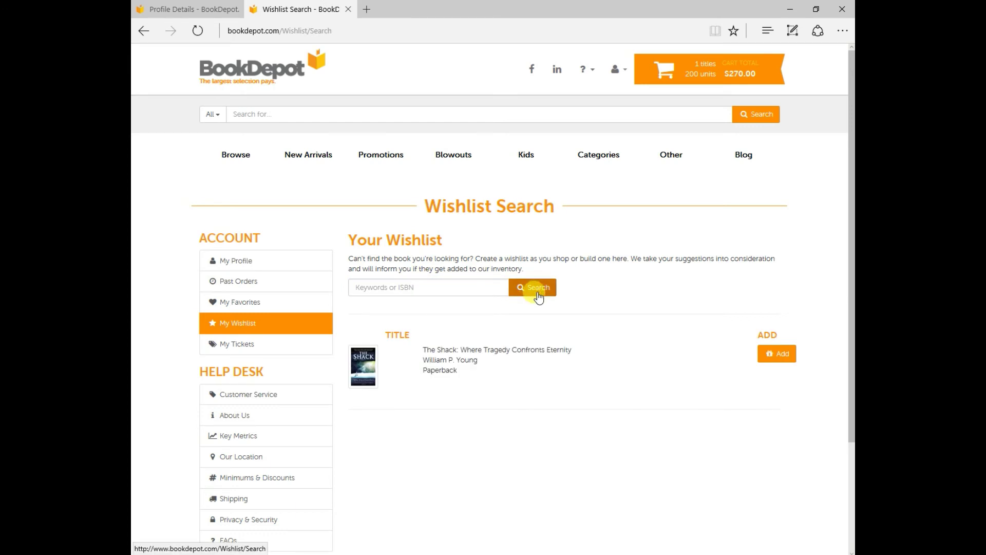
{"action": "left_click", "coordinate": [782, 356]}
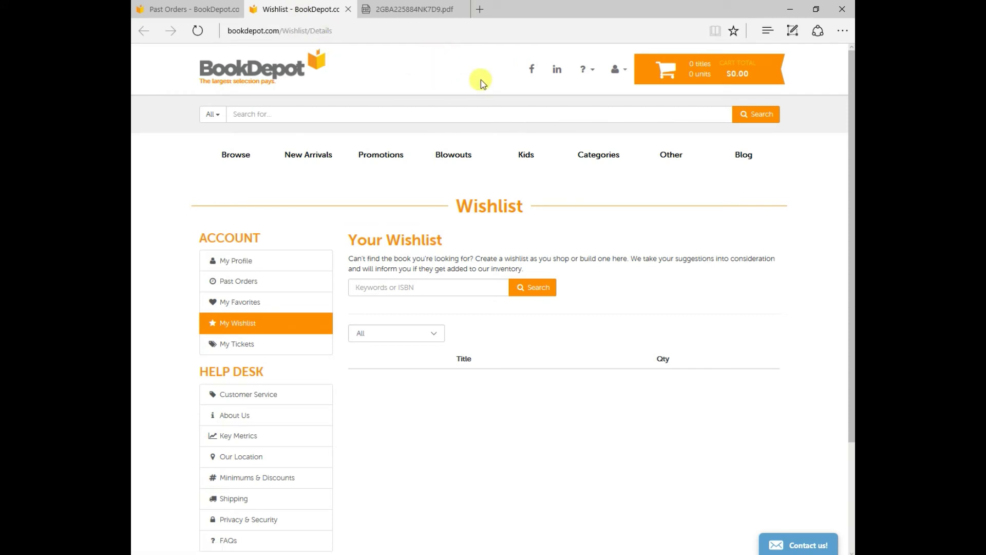
Go to Past Orders and run a stock check on the first ($325.50) order.
{"action": "left_click", "coordinate": [617, 72]}
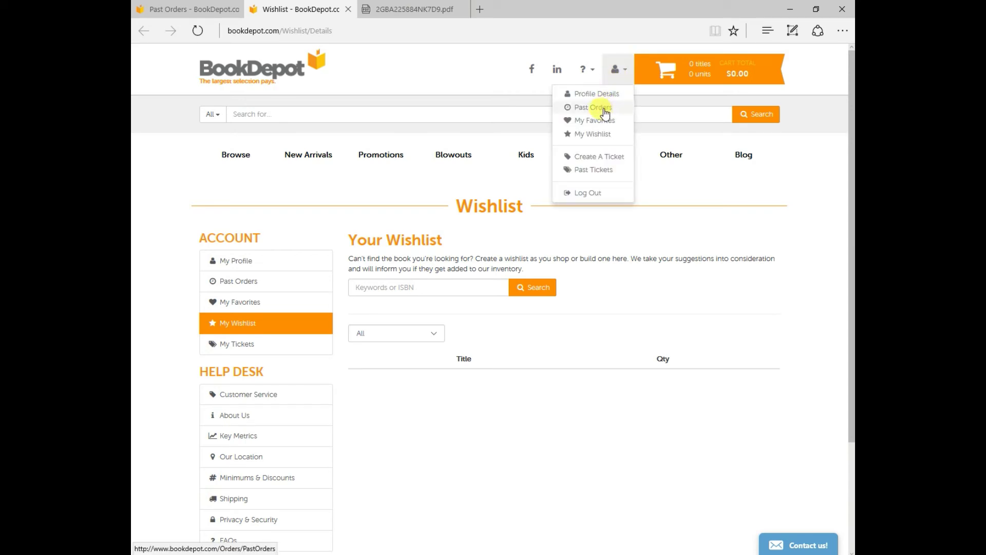
{"action": "left_click", "coordinate": [179, 4]}
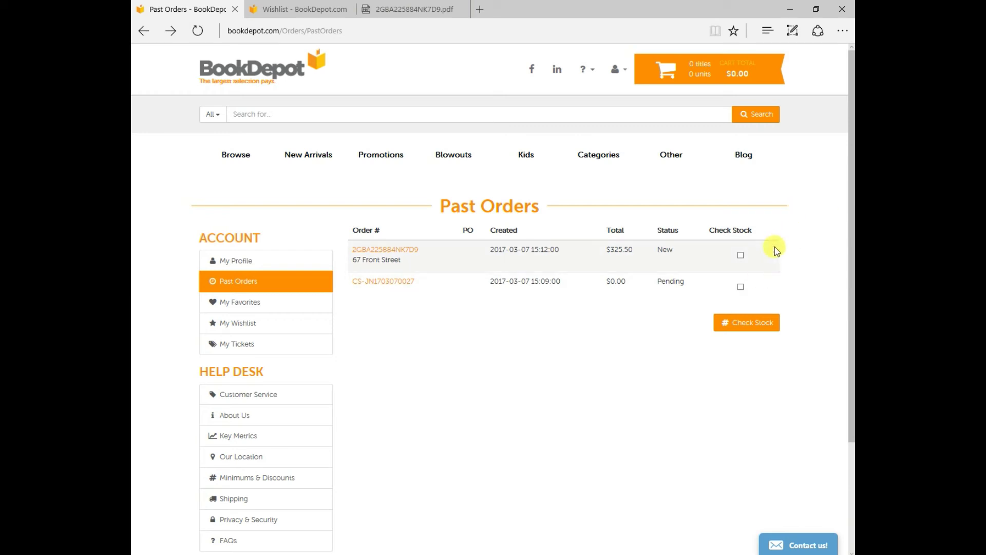
{"action": "left_click", "coordinate": [741, 256]}
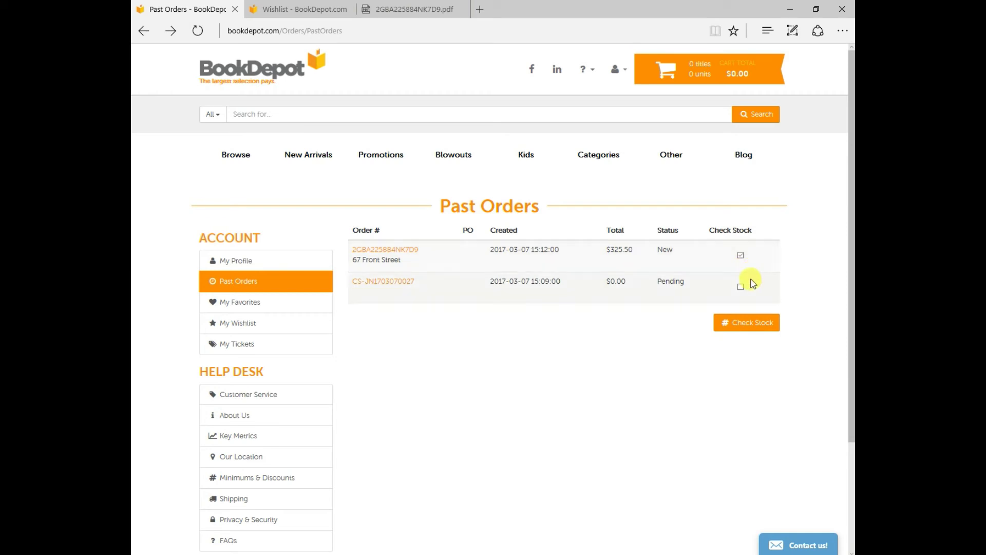
{"action": "left_click", "coordinate": [753, 323]}
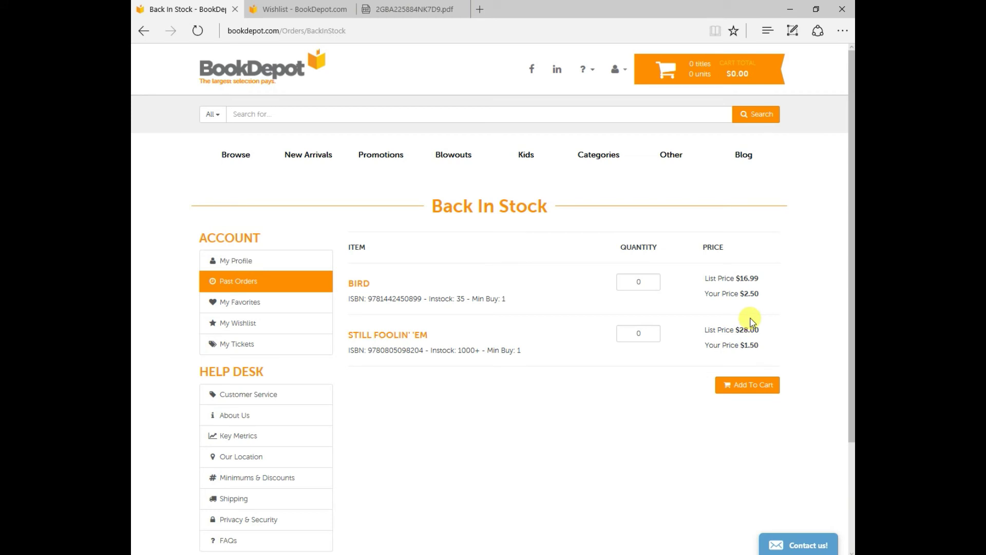
Select the Still Foolin' 'Em quantity, then return to the Past Orders list.
{"action": "double_click", "coordinate": [653, 336]}
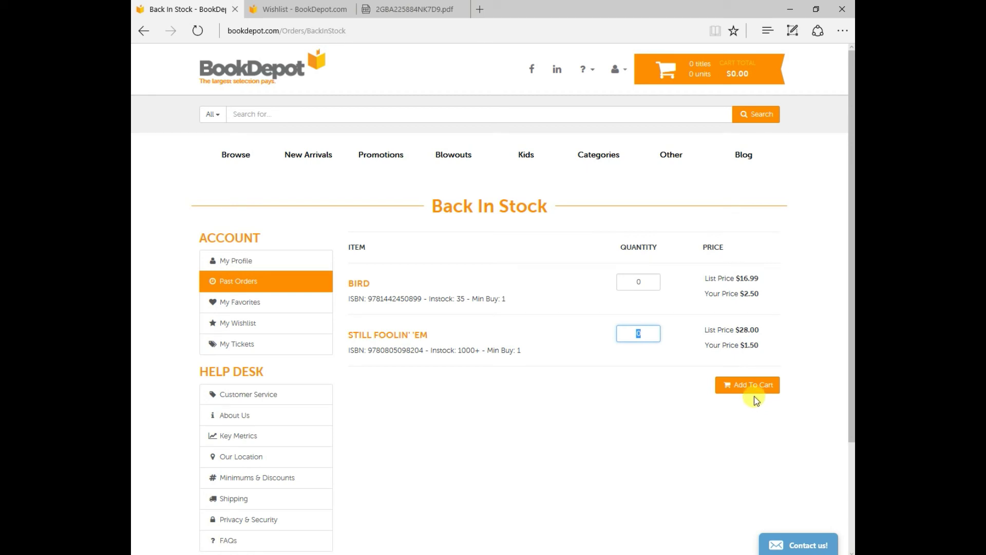
{"action": "left_click", "coordinate": [247, 283]}
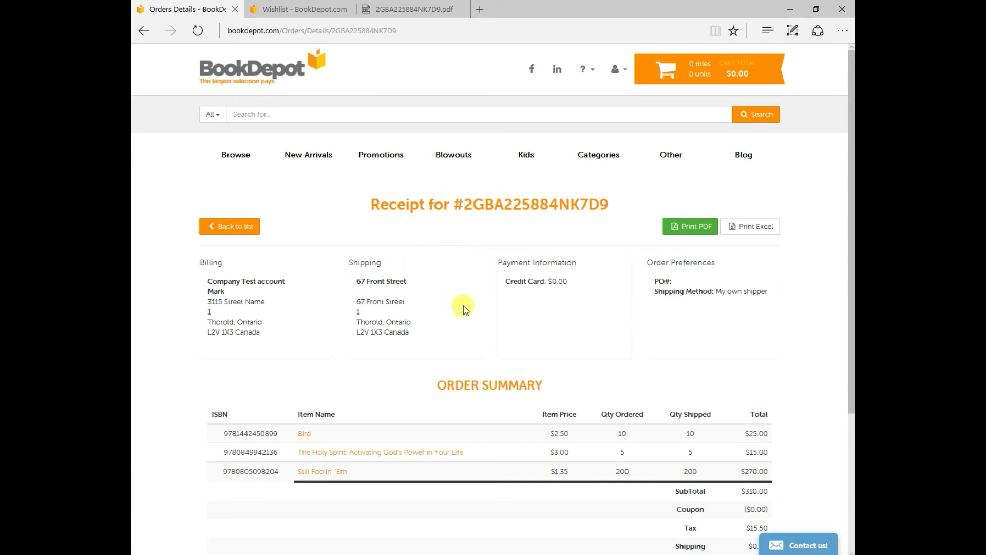
Scroll the receipt and switch to the downloaded PDF receipt showing the $325.50 total.
{"action": "scroll", "coordinate": [464, 306], "scroll_direction": "down", "scroll_amount": 2}
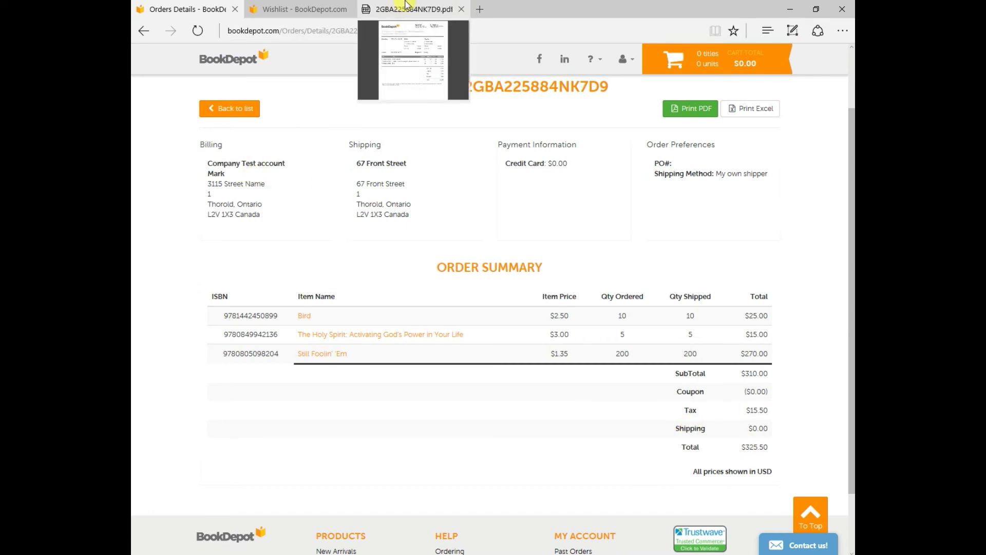
{"action": "left_click", "coordinate": [405, 4]}
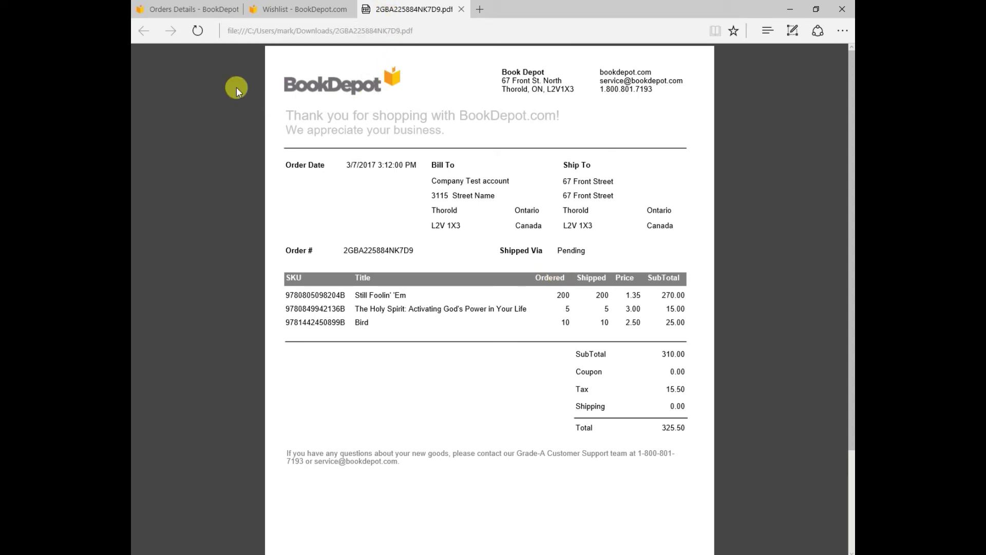
Leave the PDF by returning to the Orders Details receipt tab.
{"action": "left_click", "coordinate": [196, 7]}
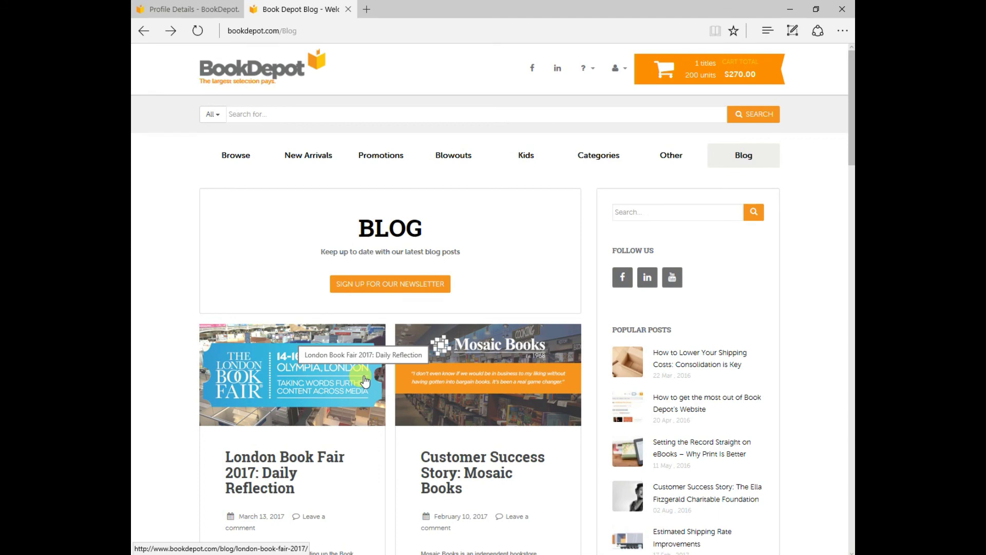
Scroll down the Blog page and back up to the top of the post listing.
{"action": "scroll", "coordinate": [364, 380], "scroll_direction": "down", "scroll_amount": 4}
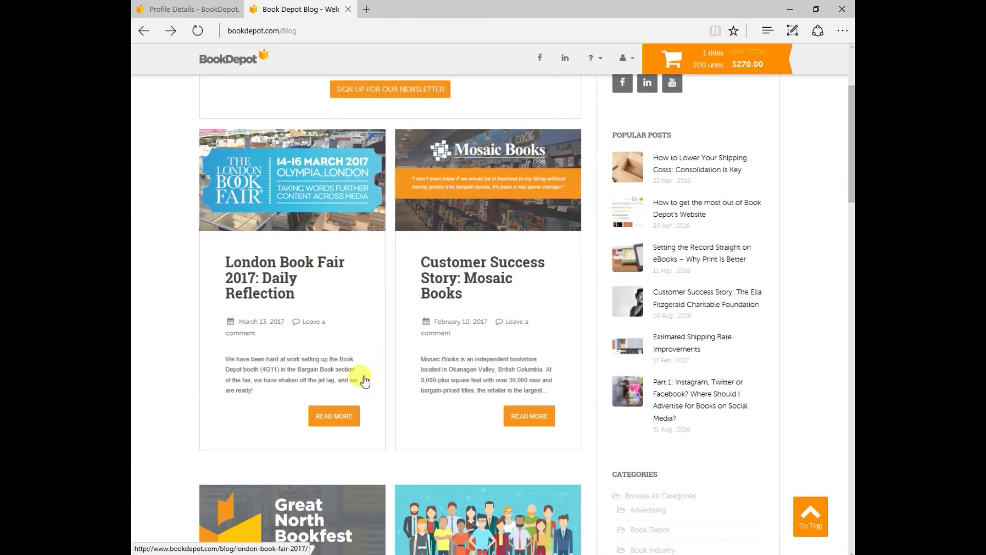
{"action": "scroll", "coordinate": [365, 380], "scroll_direction": "up", "scroll_amount": 4}
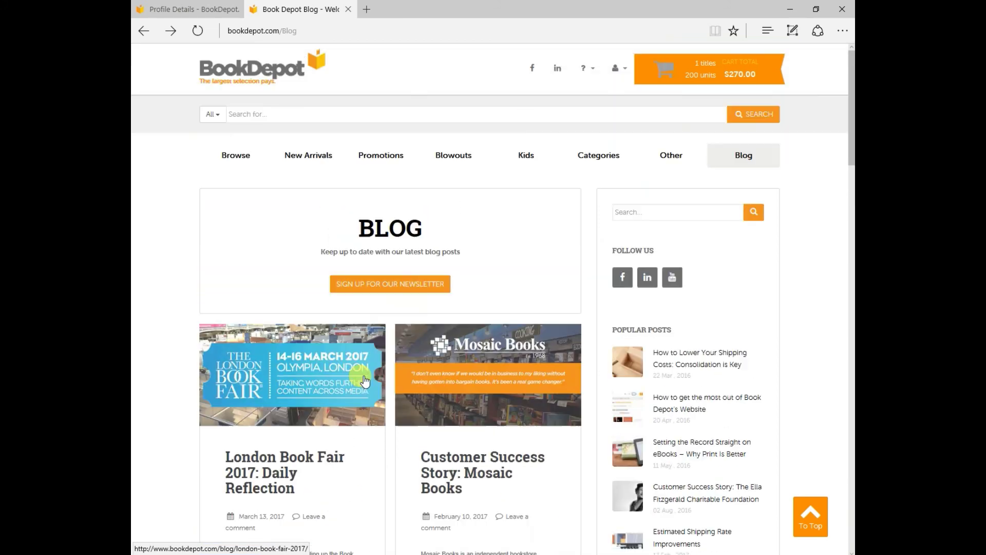